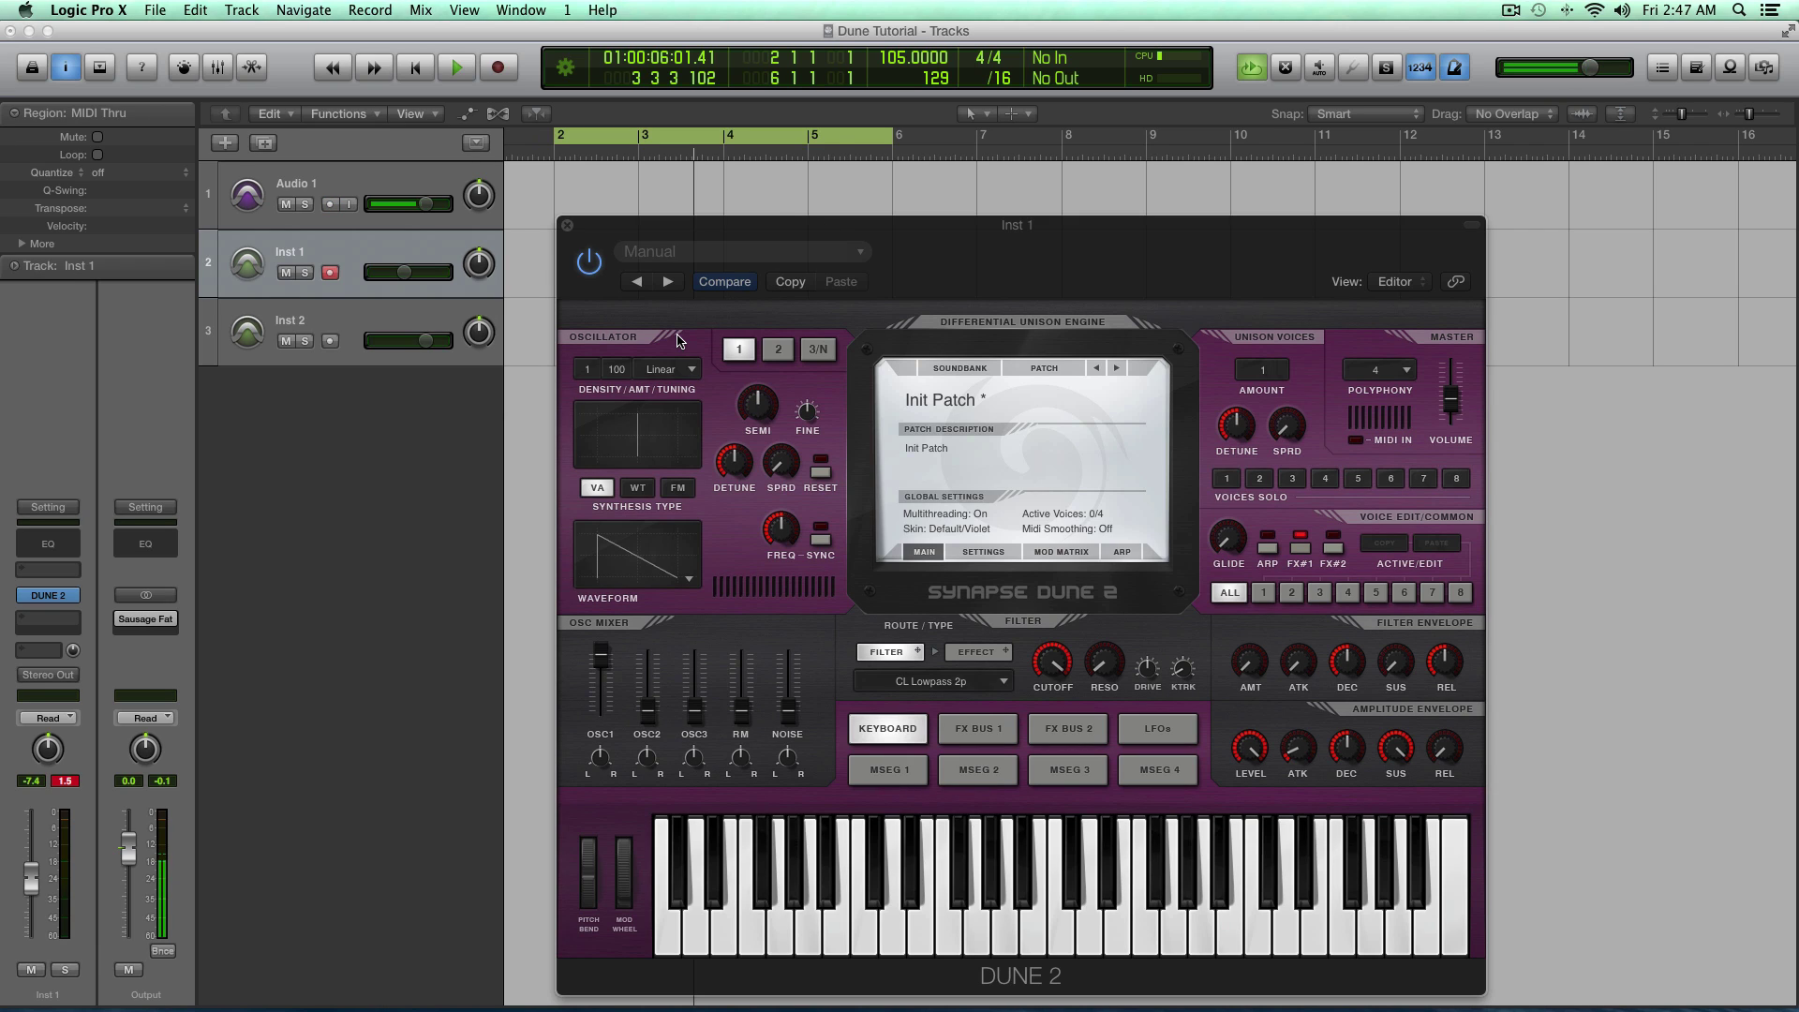
Step: Try different density and detune amounts on oscillator 1, ending with a density of 1 and detune fully down
left_click(679, 337)
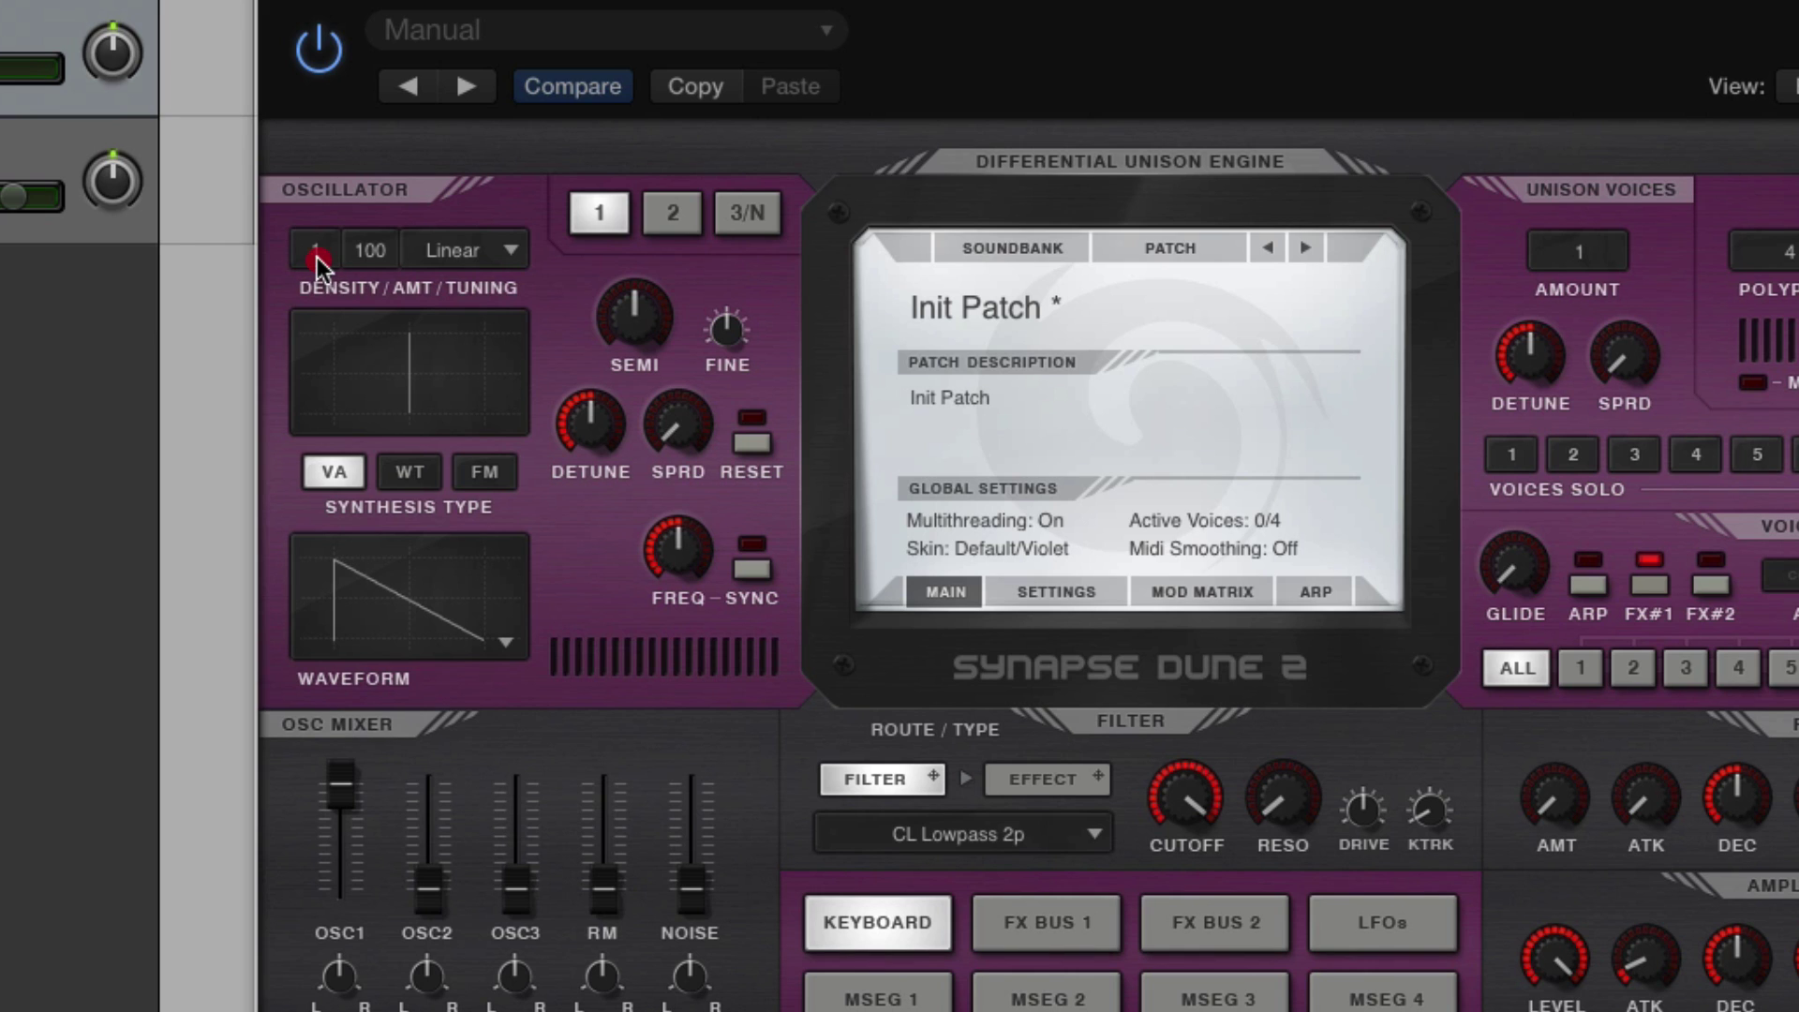
left_click_drag(319, 257, 324, 237)
left_click_drag(581, 442, 595, 680)
left_click_drag(592, 429, 581, 482)
left_click_drag(317, 259, 318, 279)
left_click(329, 251)
left_click(319, 244)
mouse_move(323, 234)
left_mouse_down()
mouse_move(322, 194)
mouse_move(335, 216)
left_mouse_up()
left_click_drag(311, 283, 310, 323)
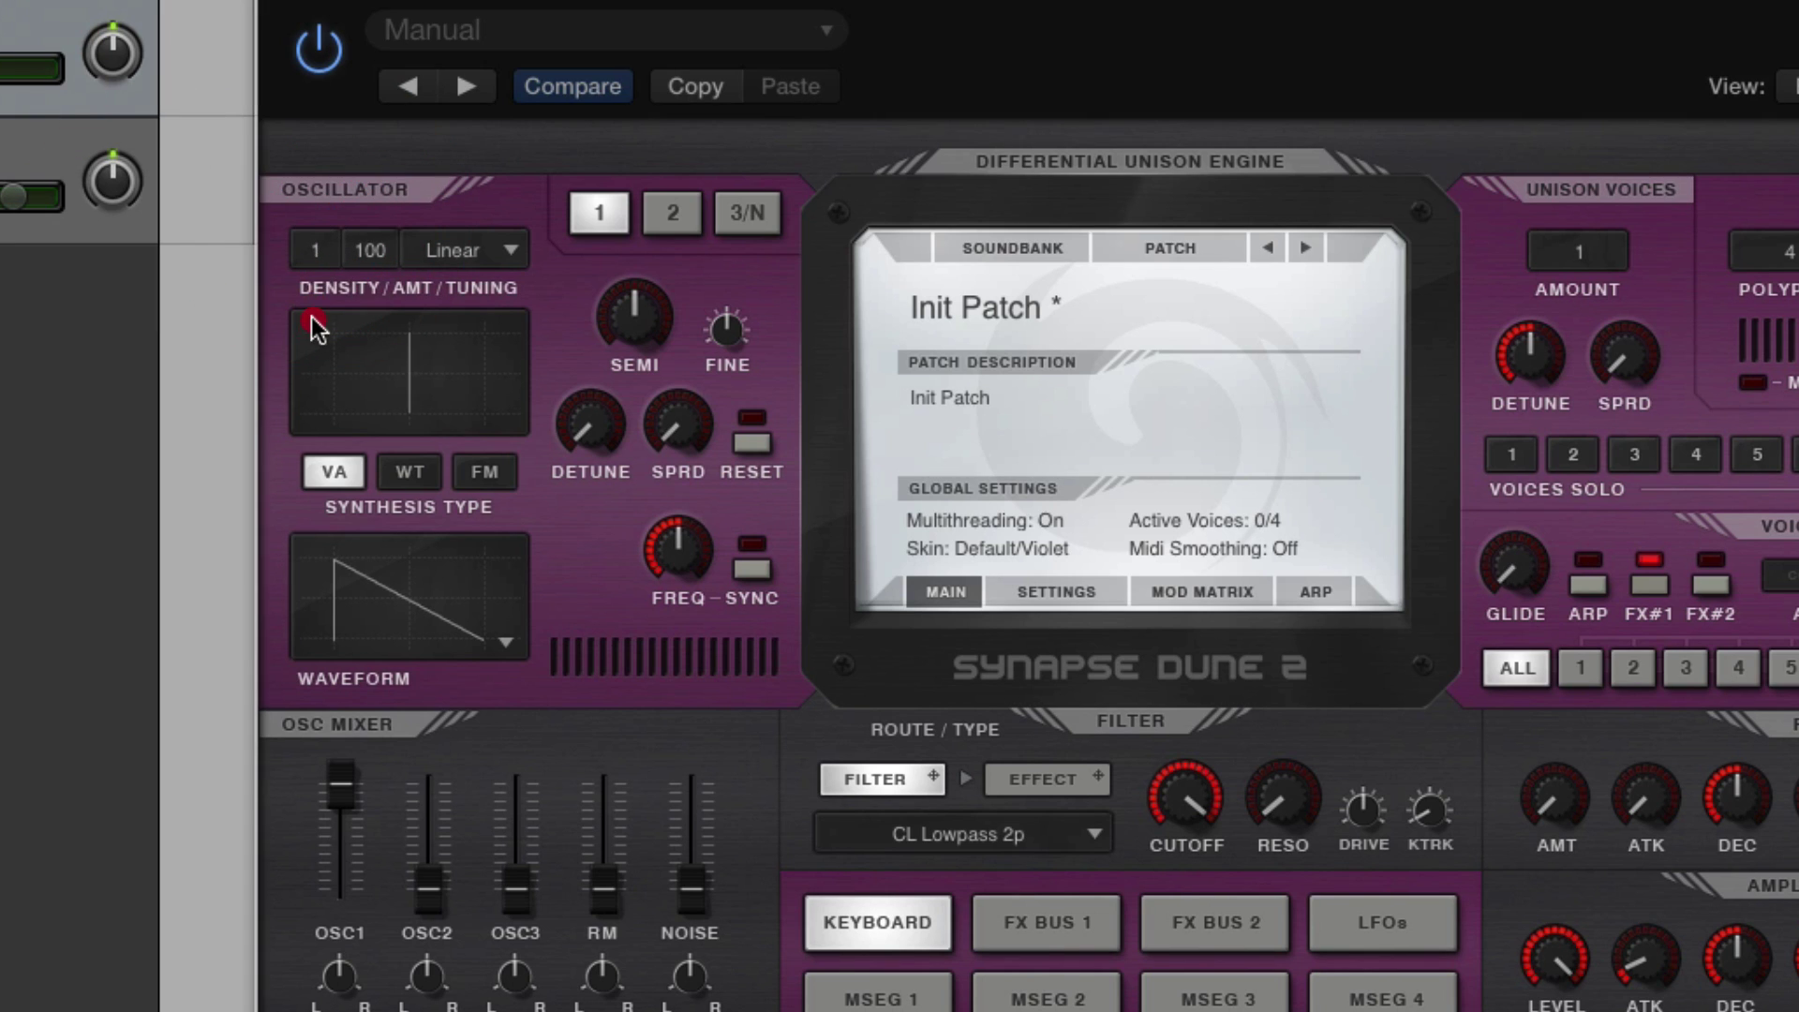
Step: Set oscillator 1's density to 2, sweep its detune up to maximum and leave it at a low amount
left_click(595, 431)
left_click_drag(593, 430, 588, 274)
left_click_drag(323, 251, 324, 243)
left_click_drag(589, 426, 593, 204)
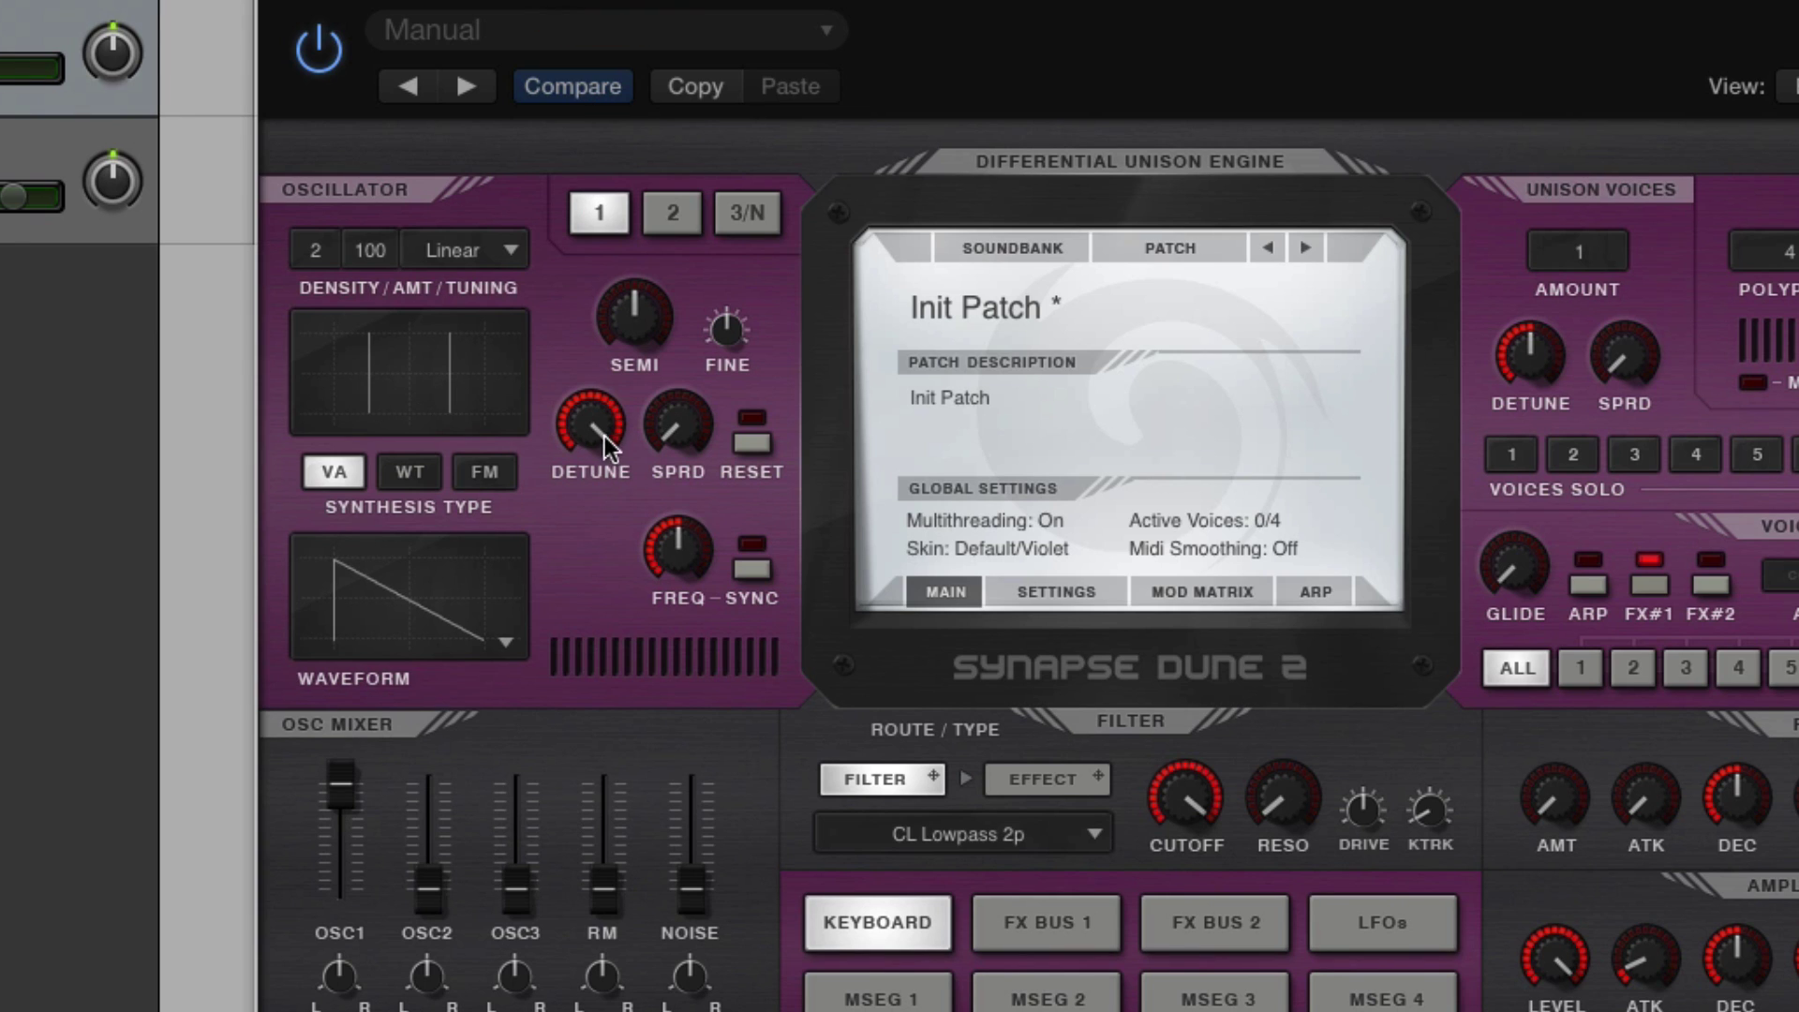
left_click_drag(604, 436, 619, 628)
mouse_move(599, 435)
left_mouse_down()
mouse_move(594, 450)
mouse_move(593, 435)
left_mouse_up()
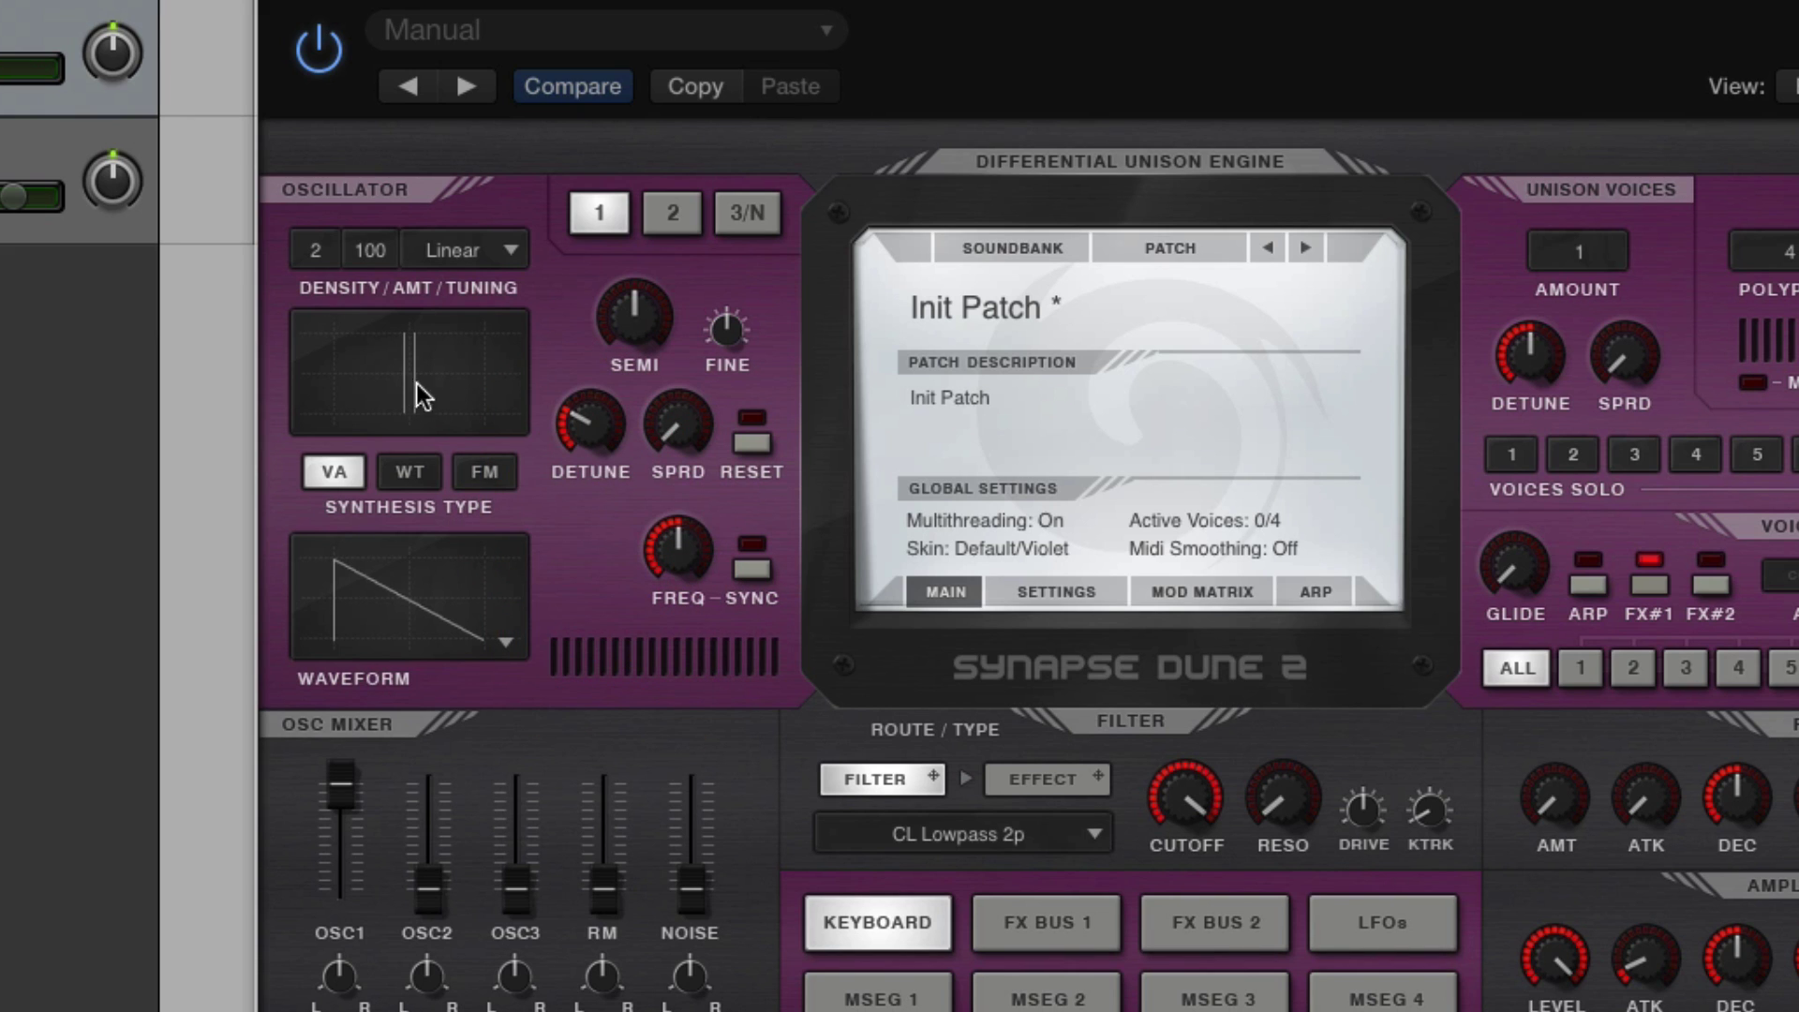
Step: Set oscillator 1's density to 32, sweep its detune from zero back to about midway and add some spread
left_click(572, 408)
left_click_drag(570, 402, 569, 417)
left_click_drag(346, 254, 493, 251)
left_click_drag(605, 421, 605, 408)
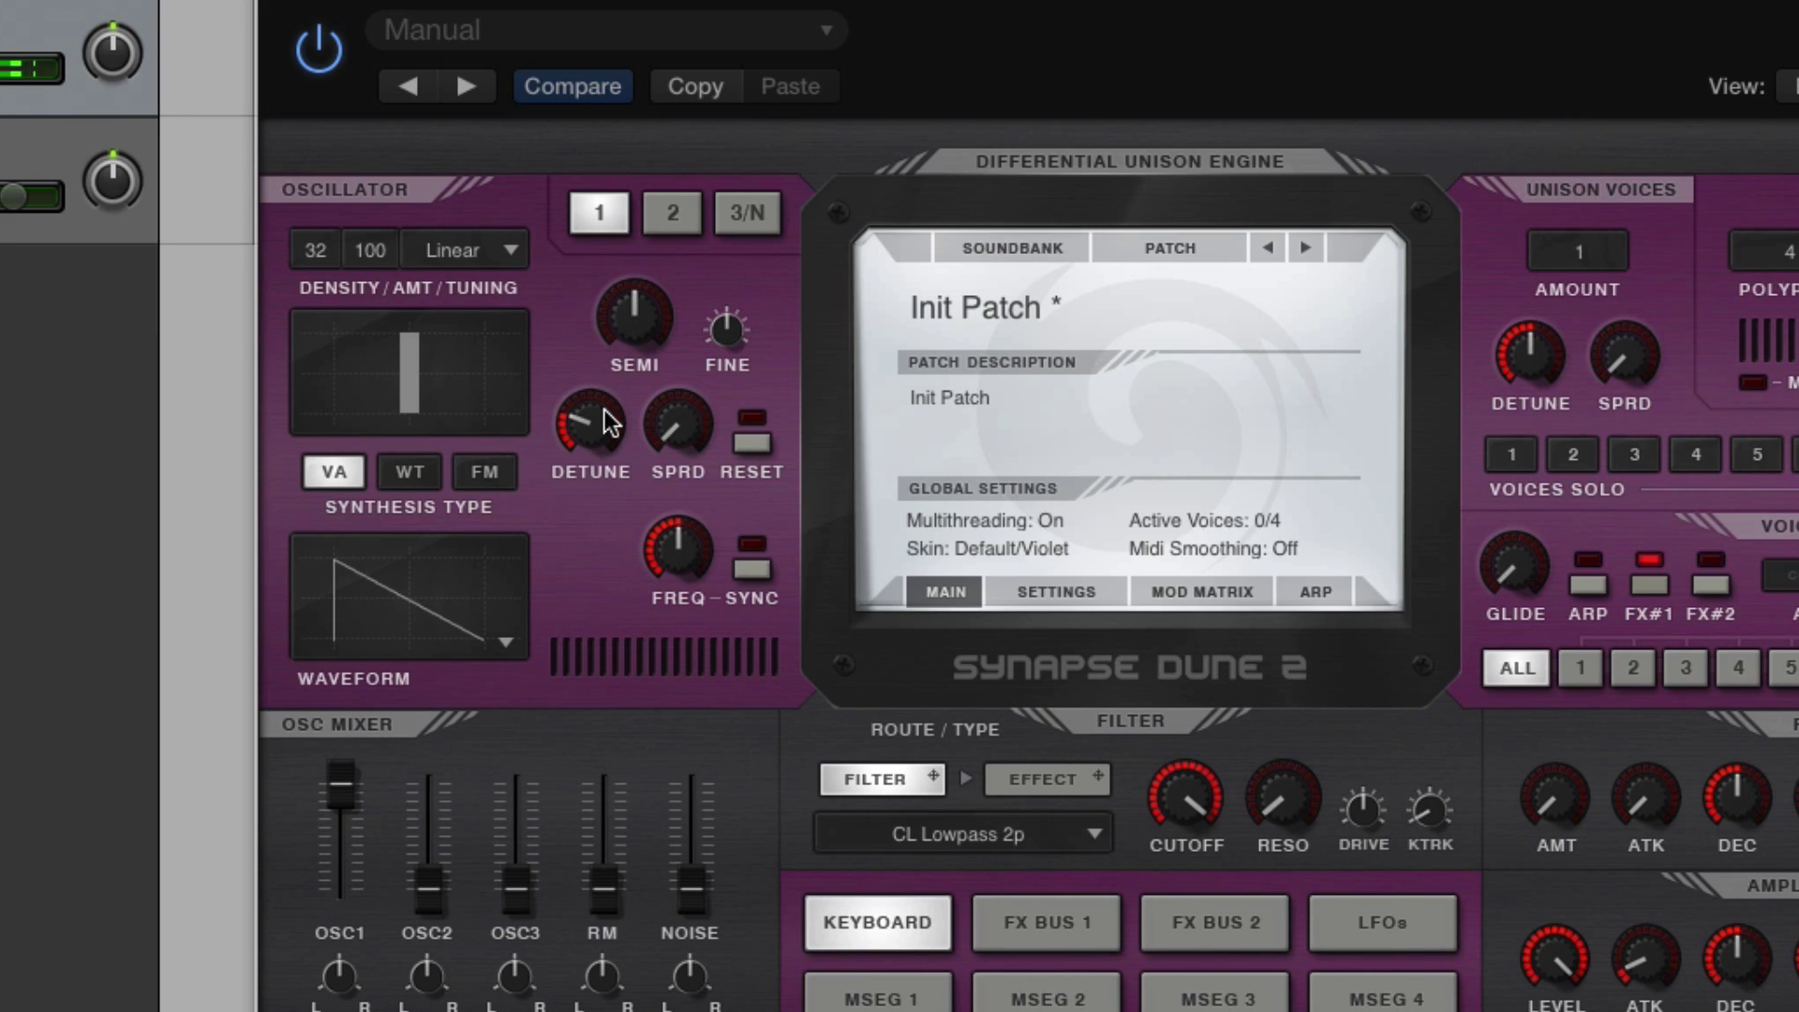
left_click_drag(589, 423, 619, 599)
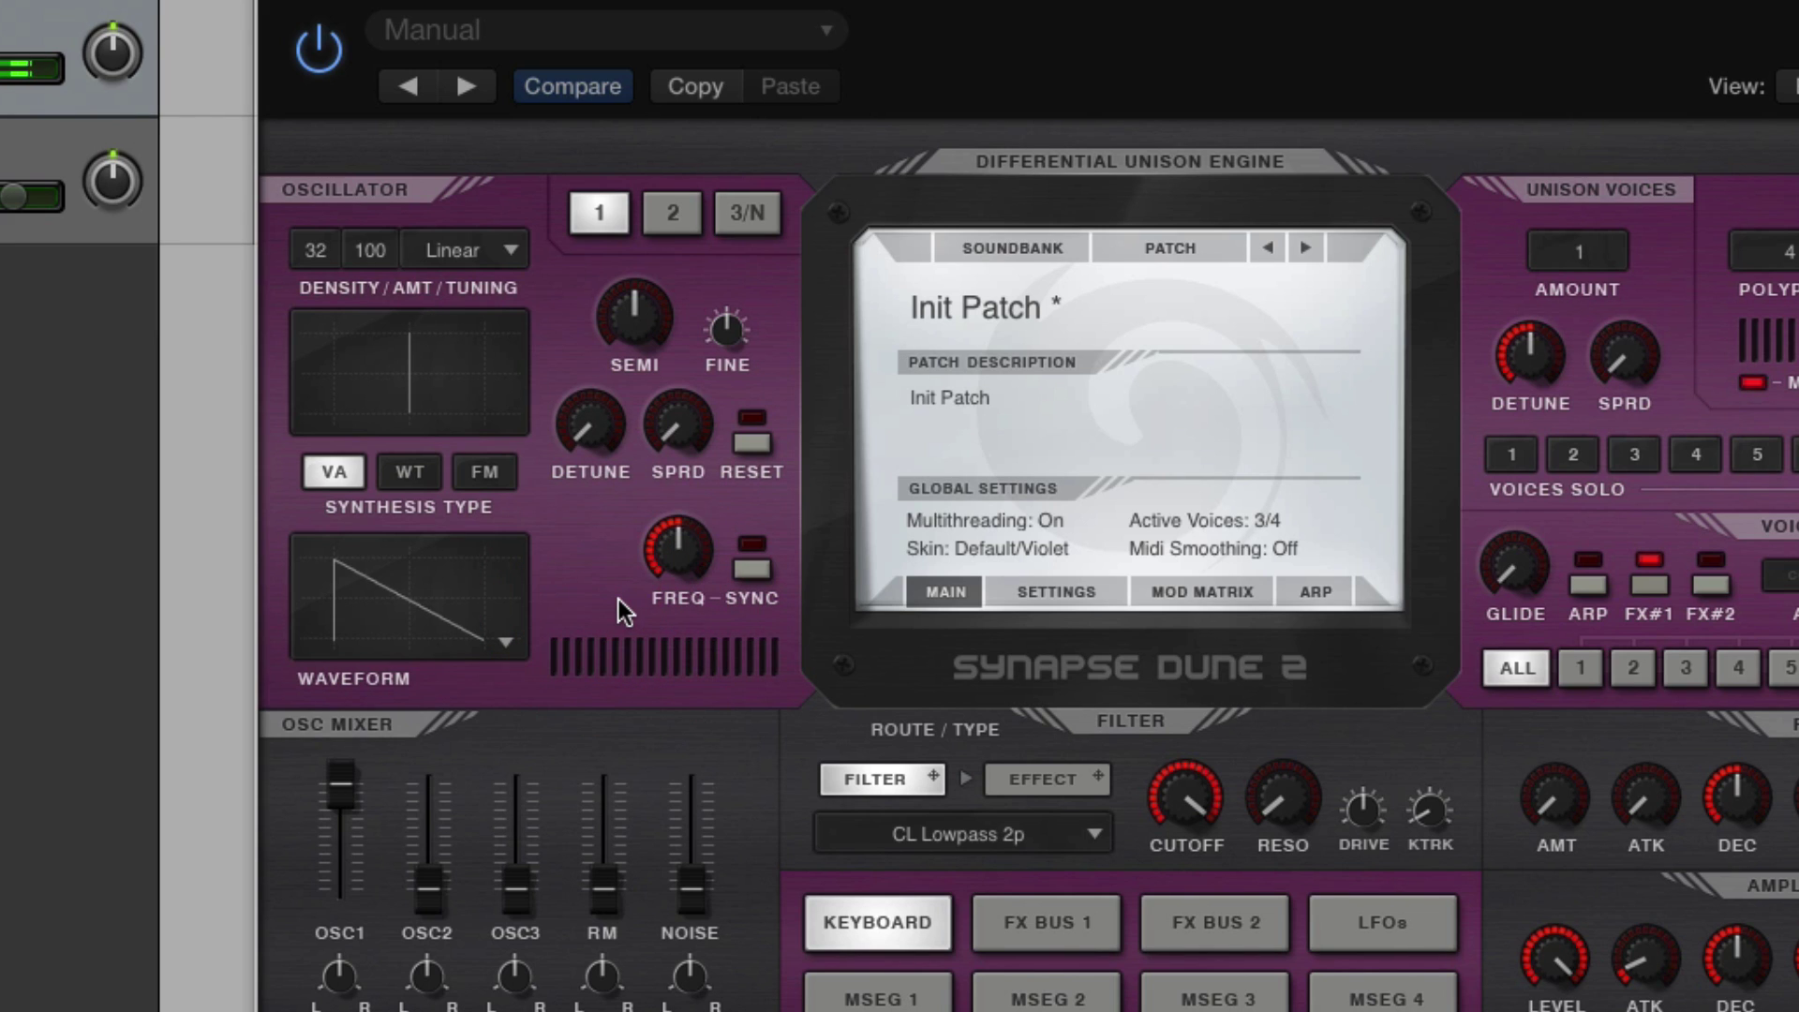
left_click_drag(608, 451, 600, 252)
left_click_drag(682, 412, 675, 335)
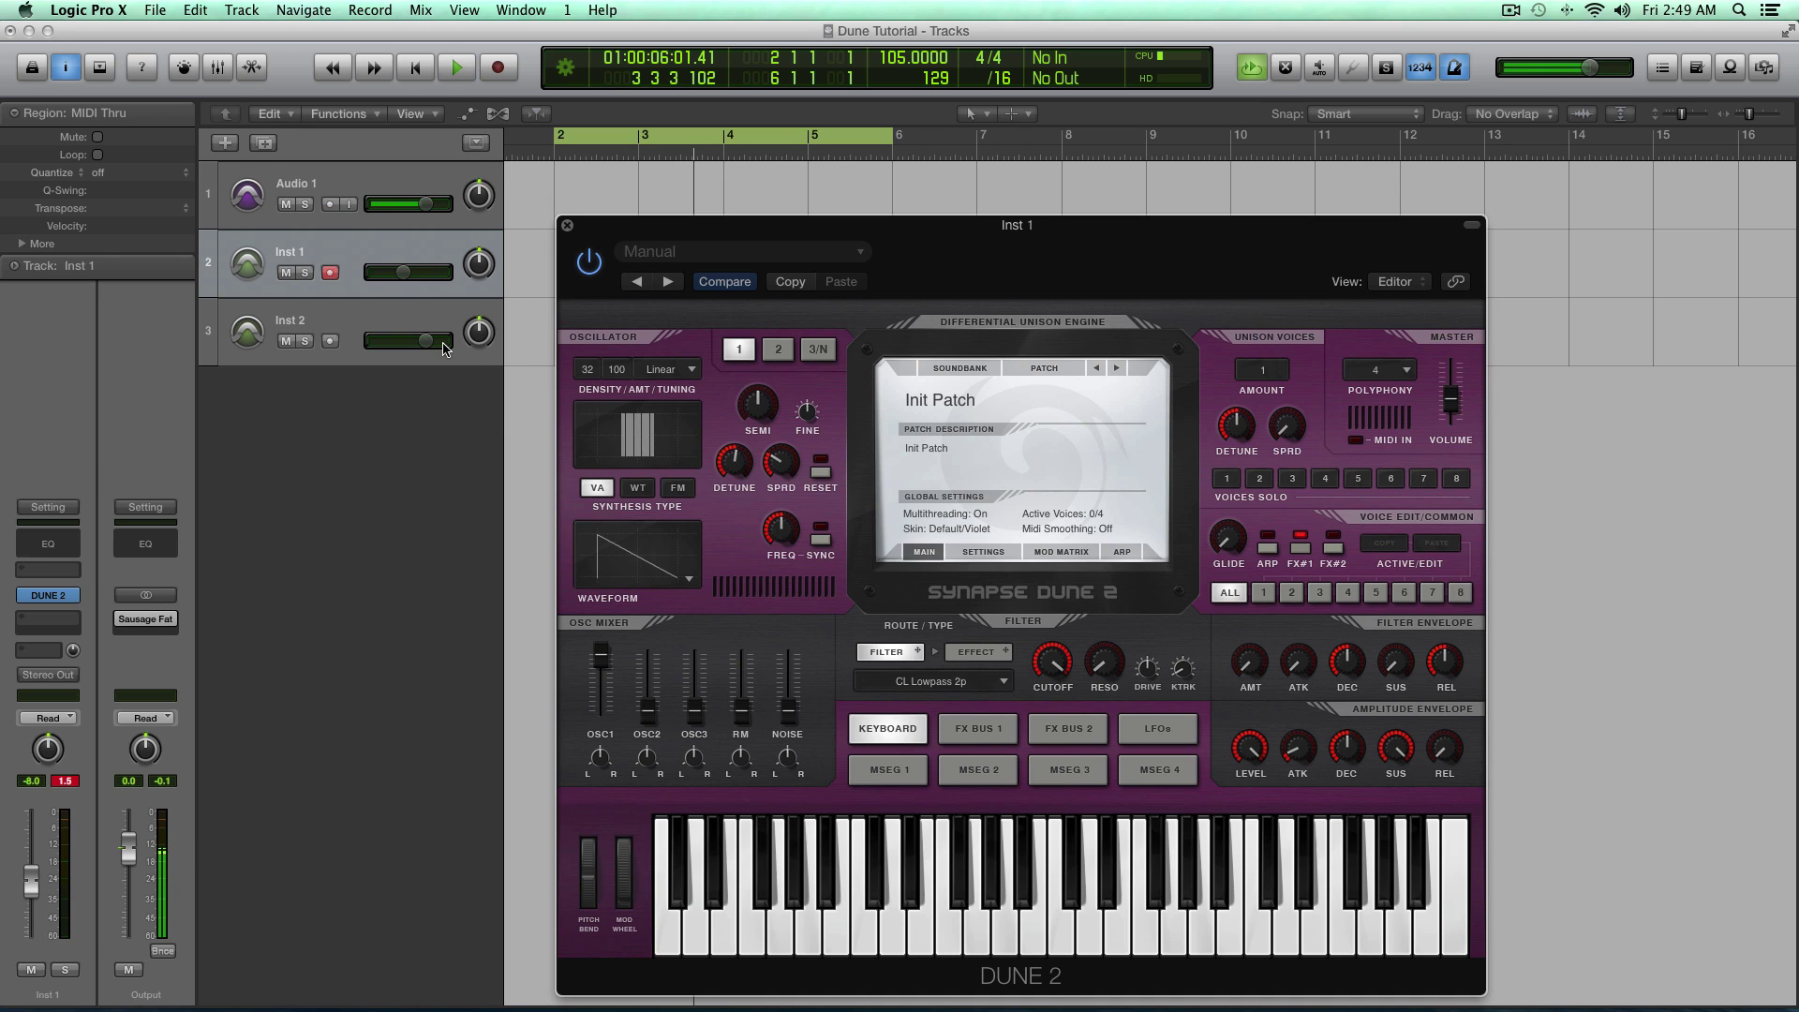
Step: Open Massive on the Inst 2 track in place of Dune 2, start a new sound and lower the track's volume
left_click(566, 226)
key("Down")
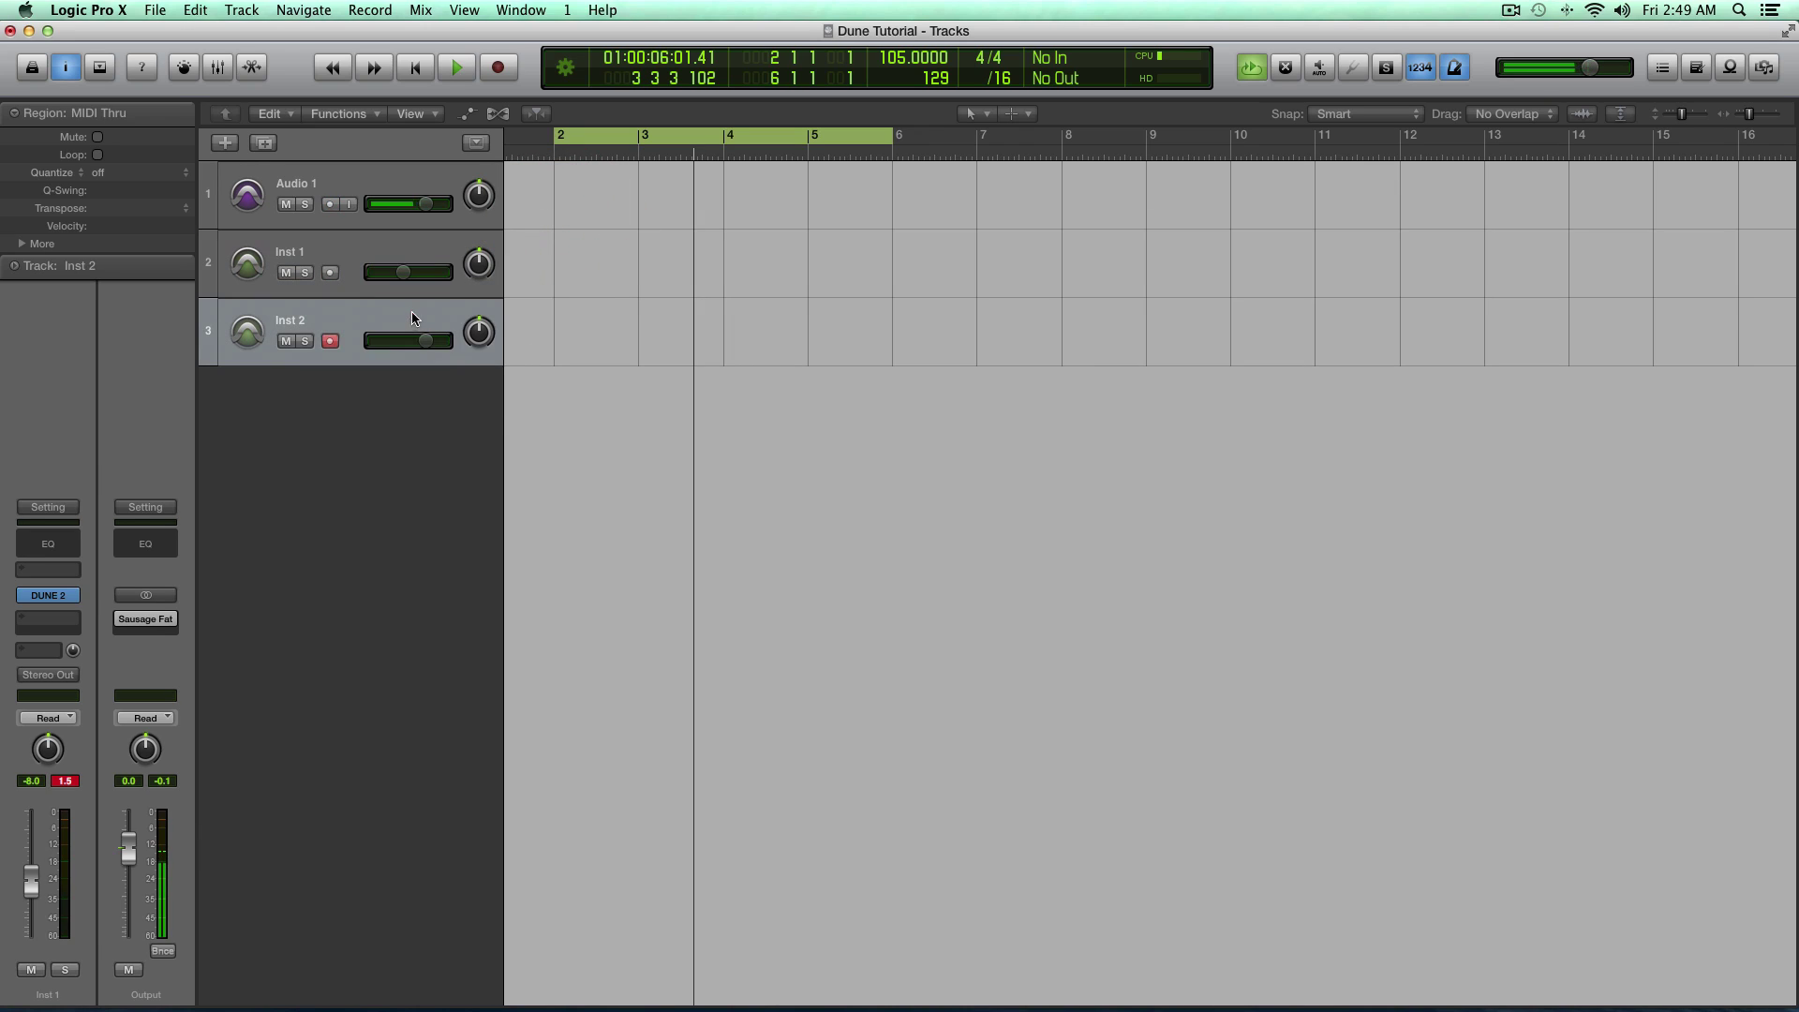
left_click(25, 605)
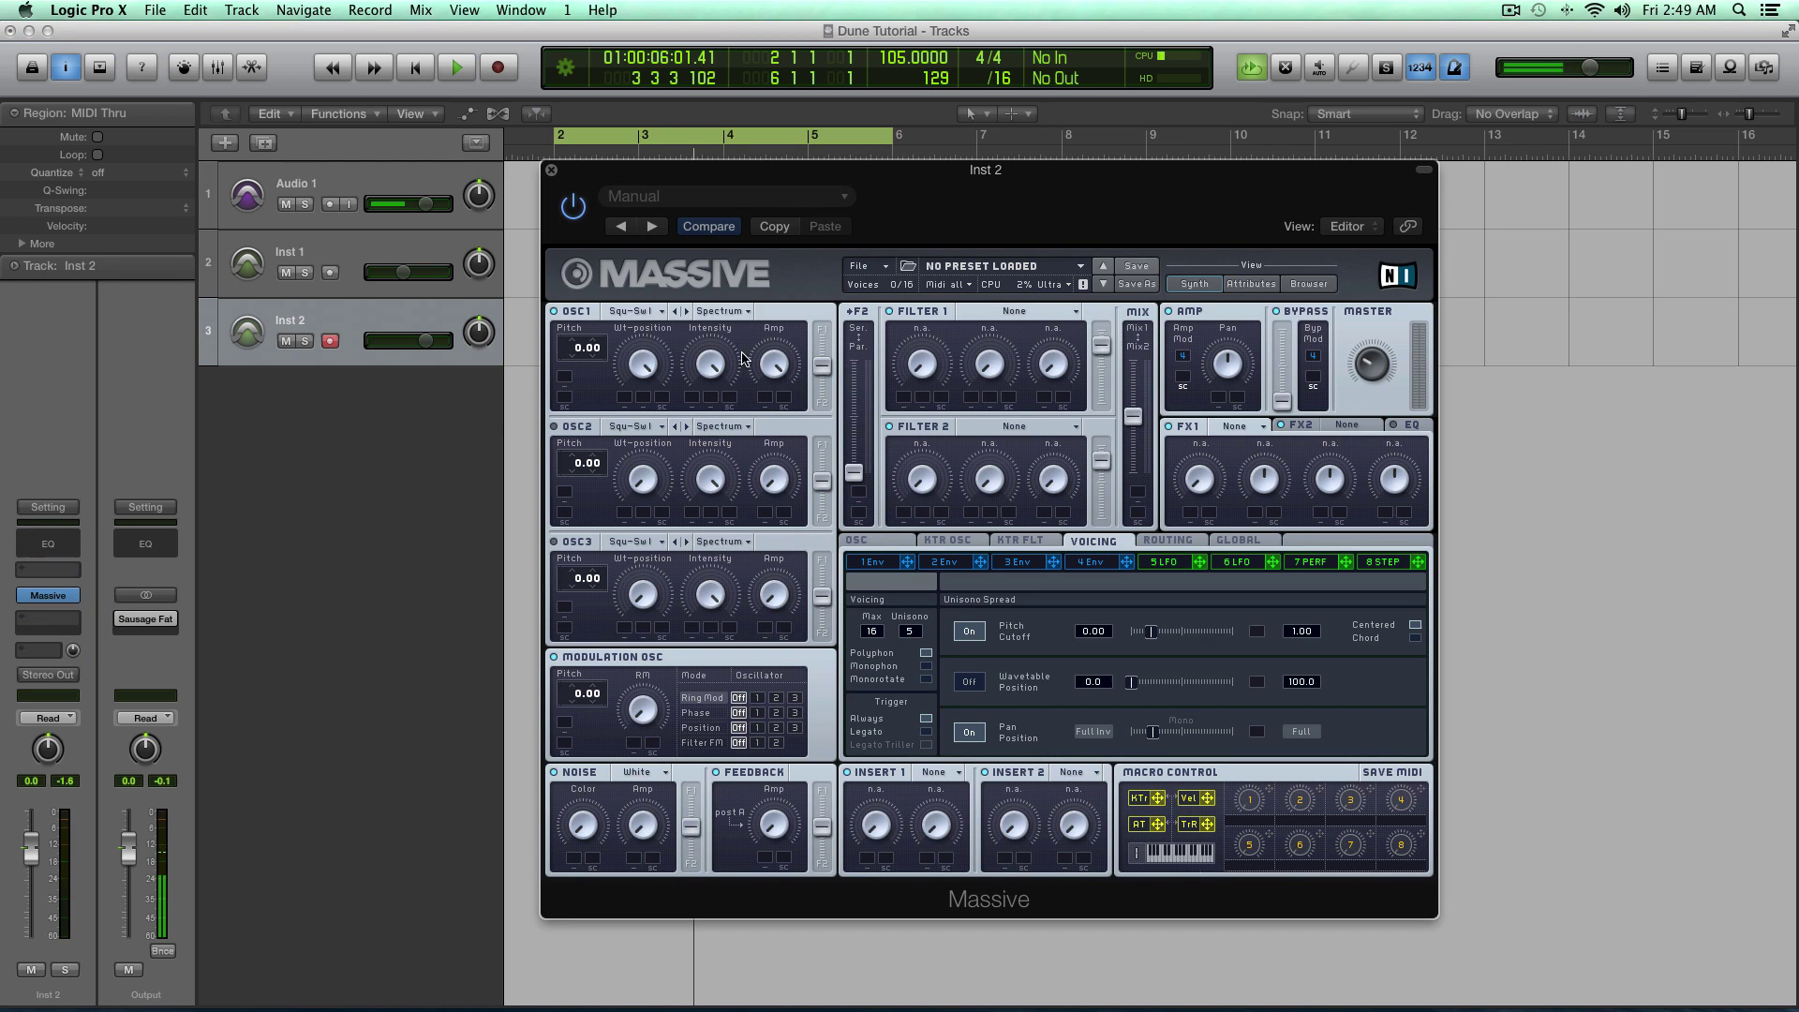
left_click(872, 266)
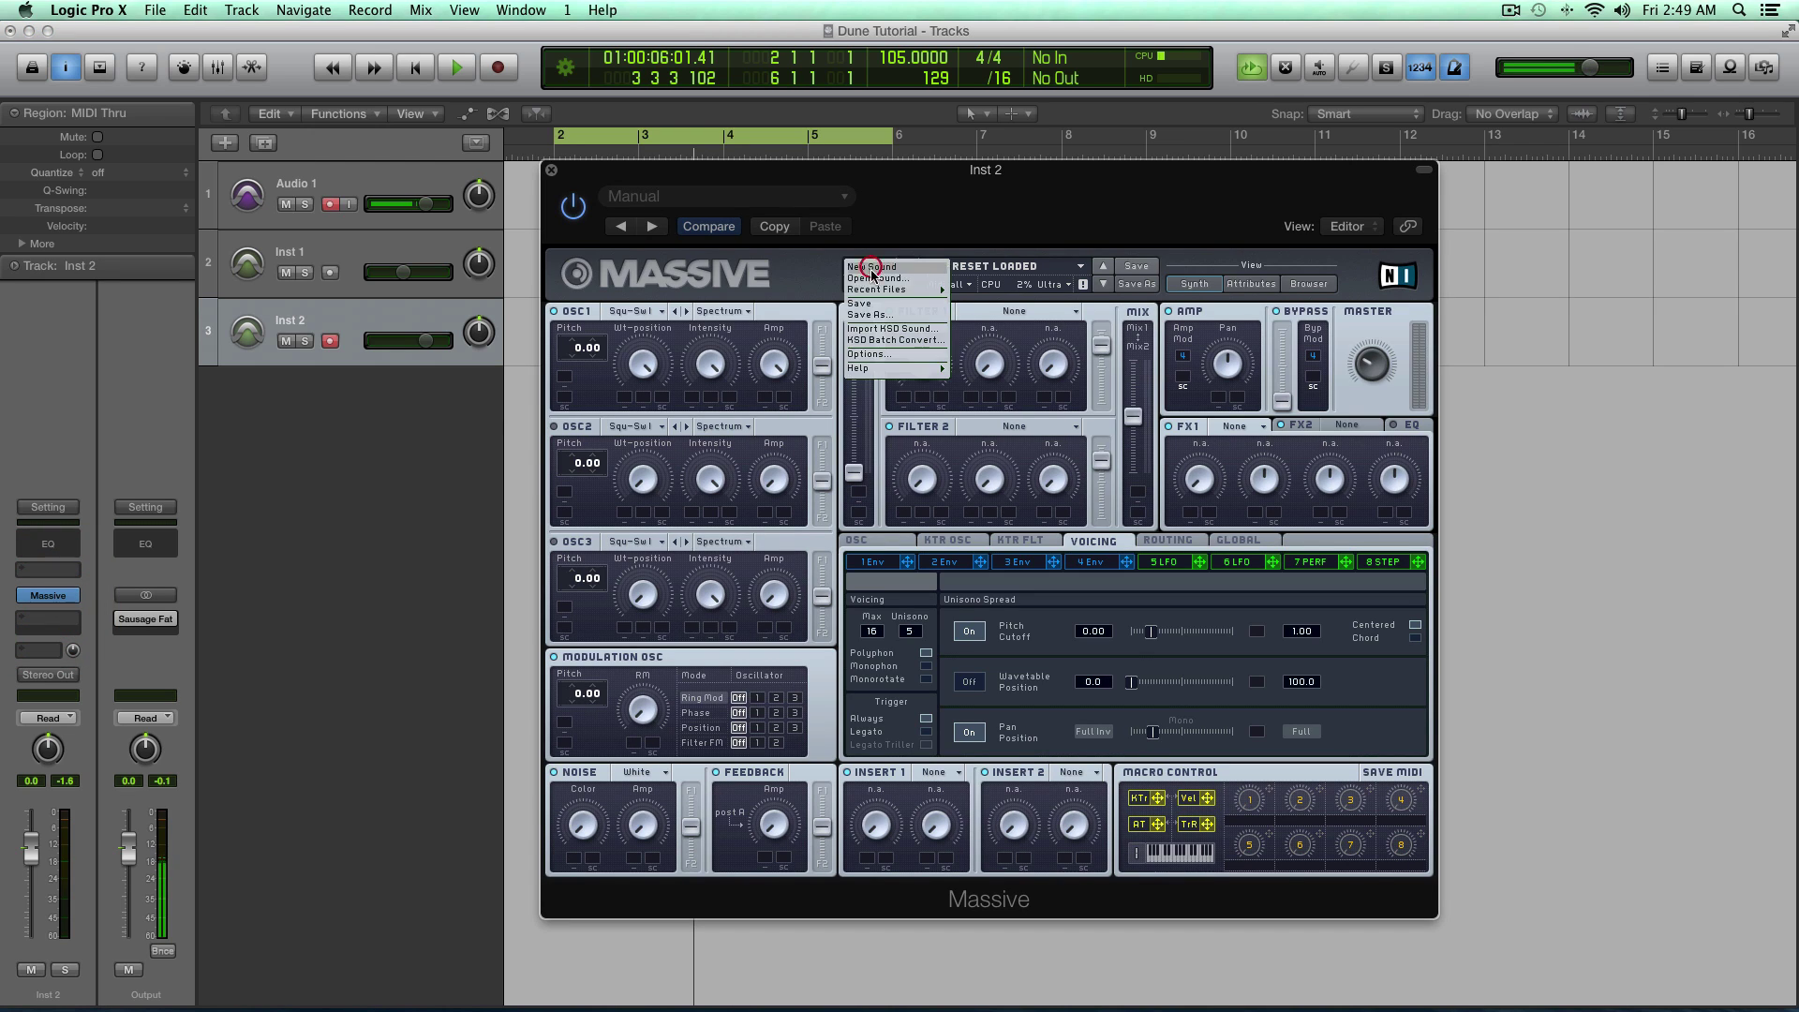
left_click(876, 280)
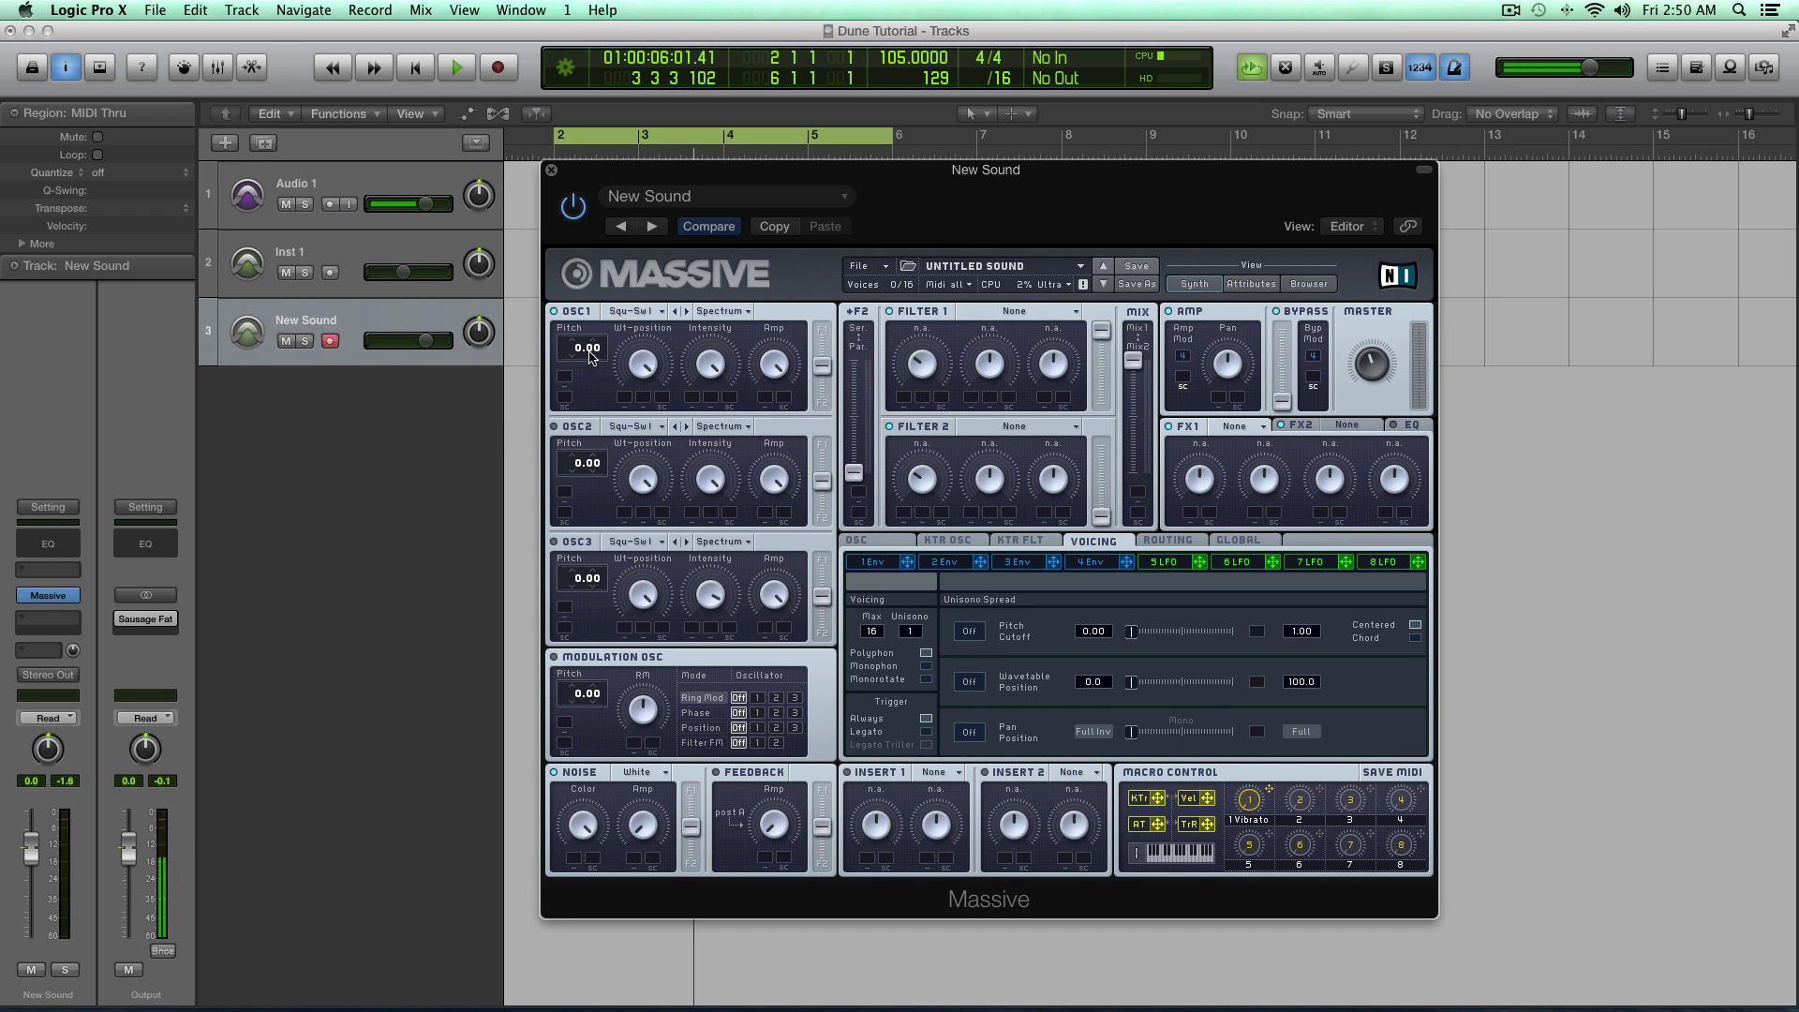
left_click(638, 360)
left_click_drag(426, 340, 363, 328)
Step: Reopen Dune 2 on the Inst 1 track and set oscillator 1's density to 1
left_click(341, 253)
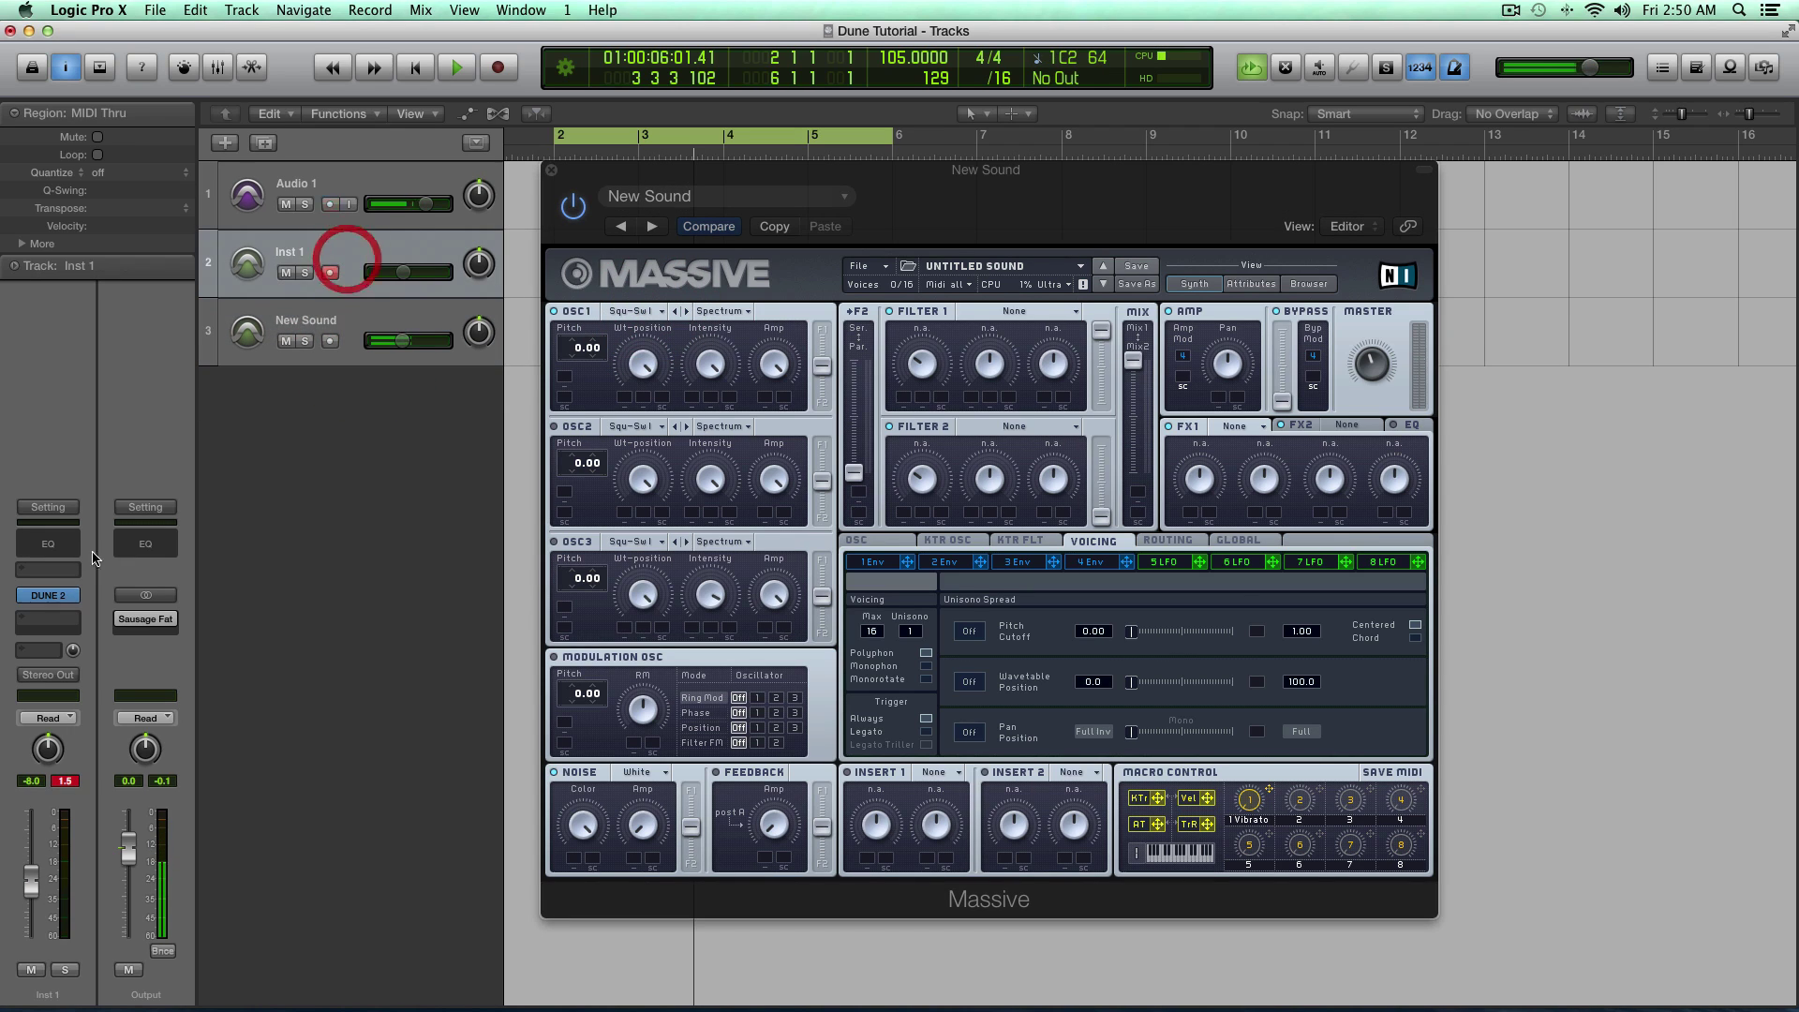
left_click(54, 601)
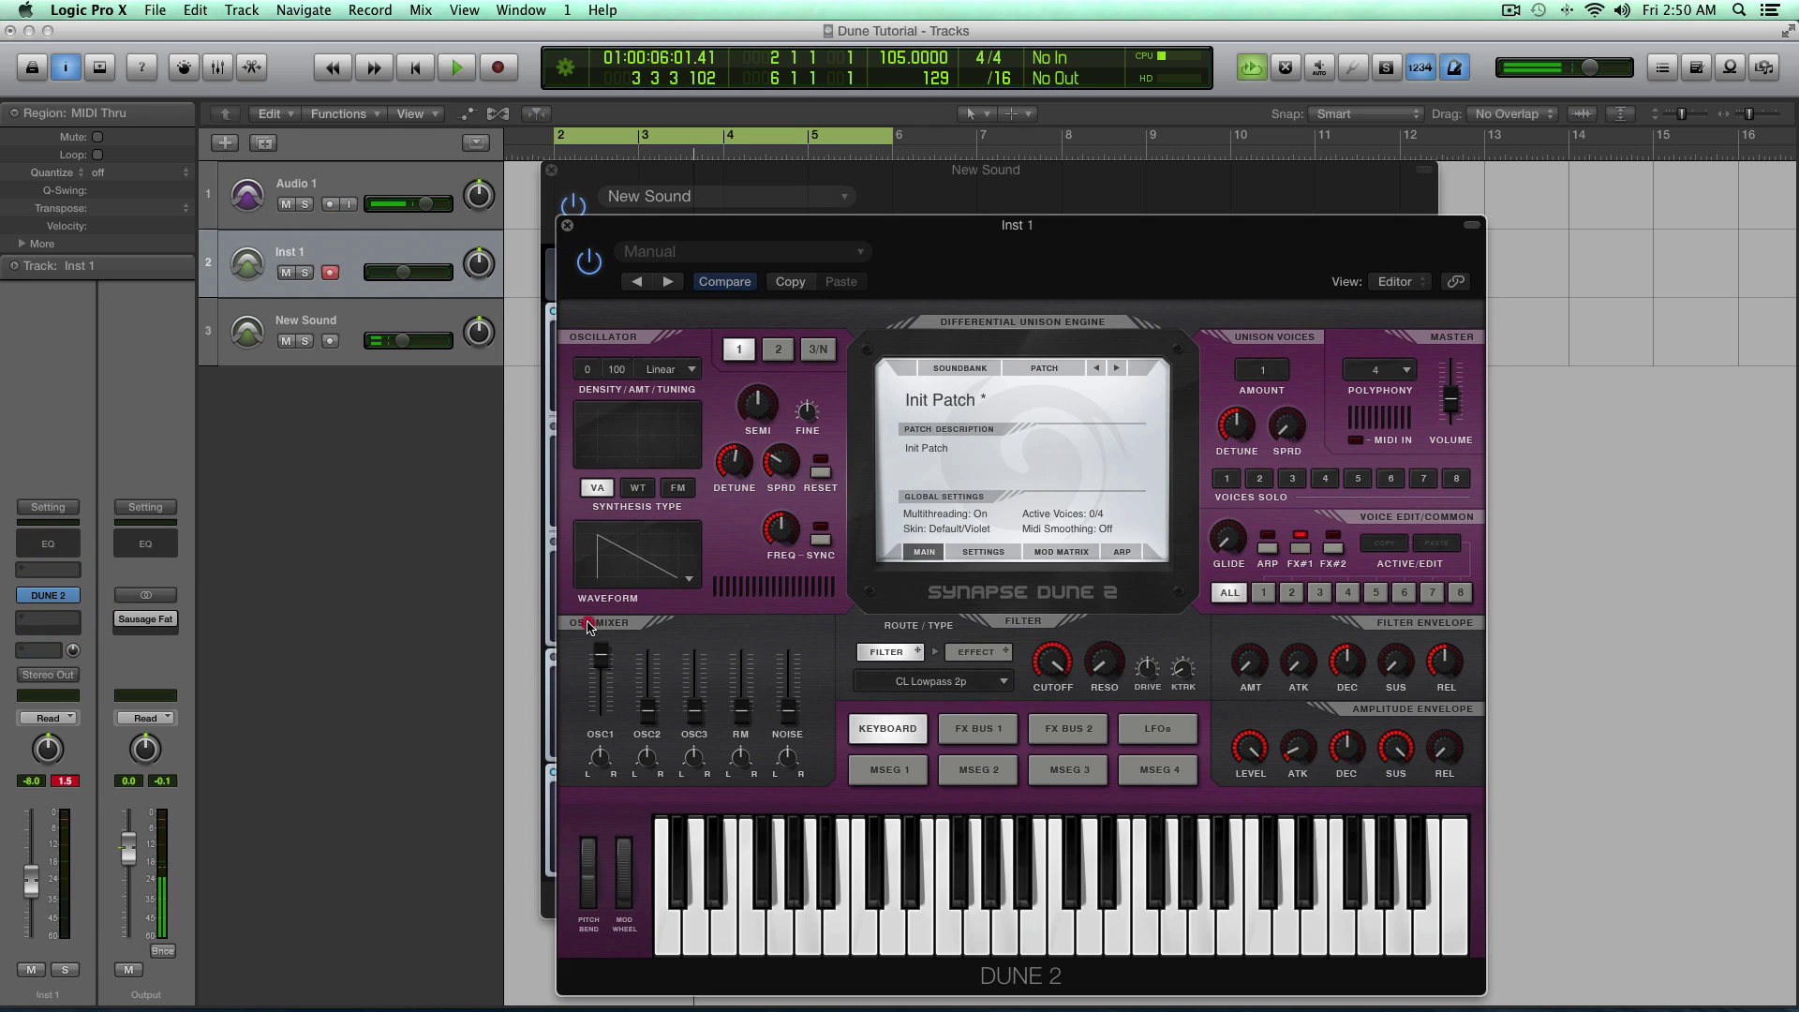
left_click(588, 361)
Step: Set the New Sound track's volume to -8.2 dB and compare its level with the Inst 1 track
left_click(422, 323)
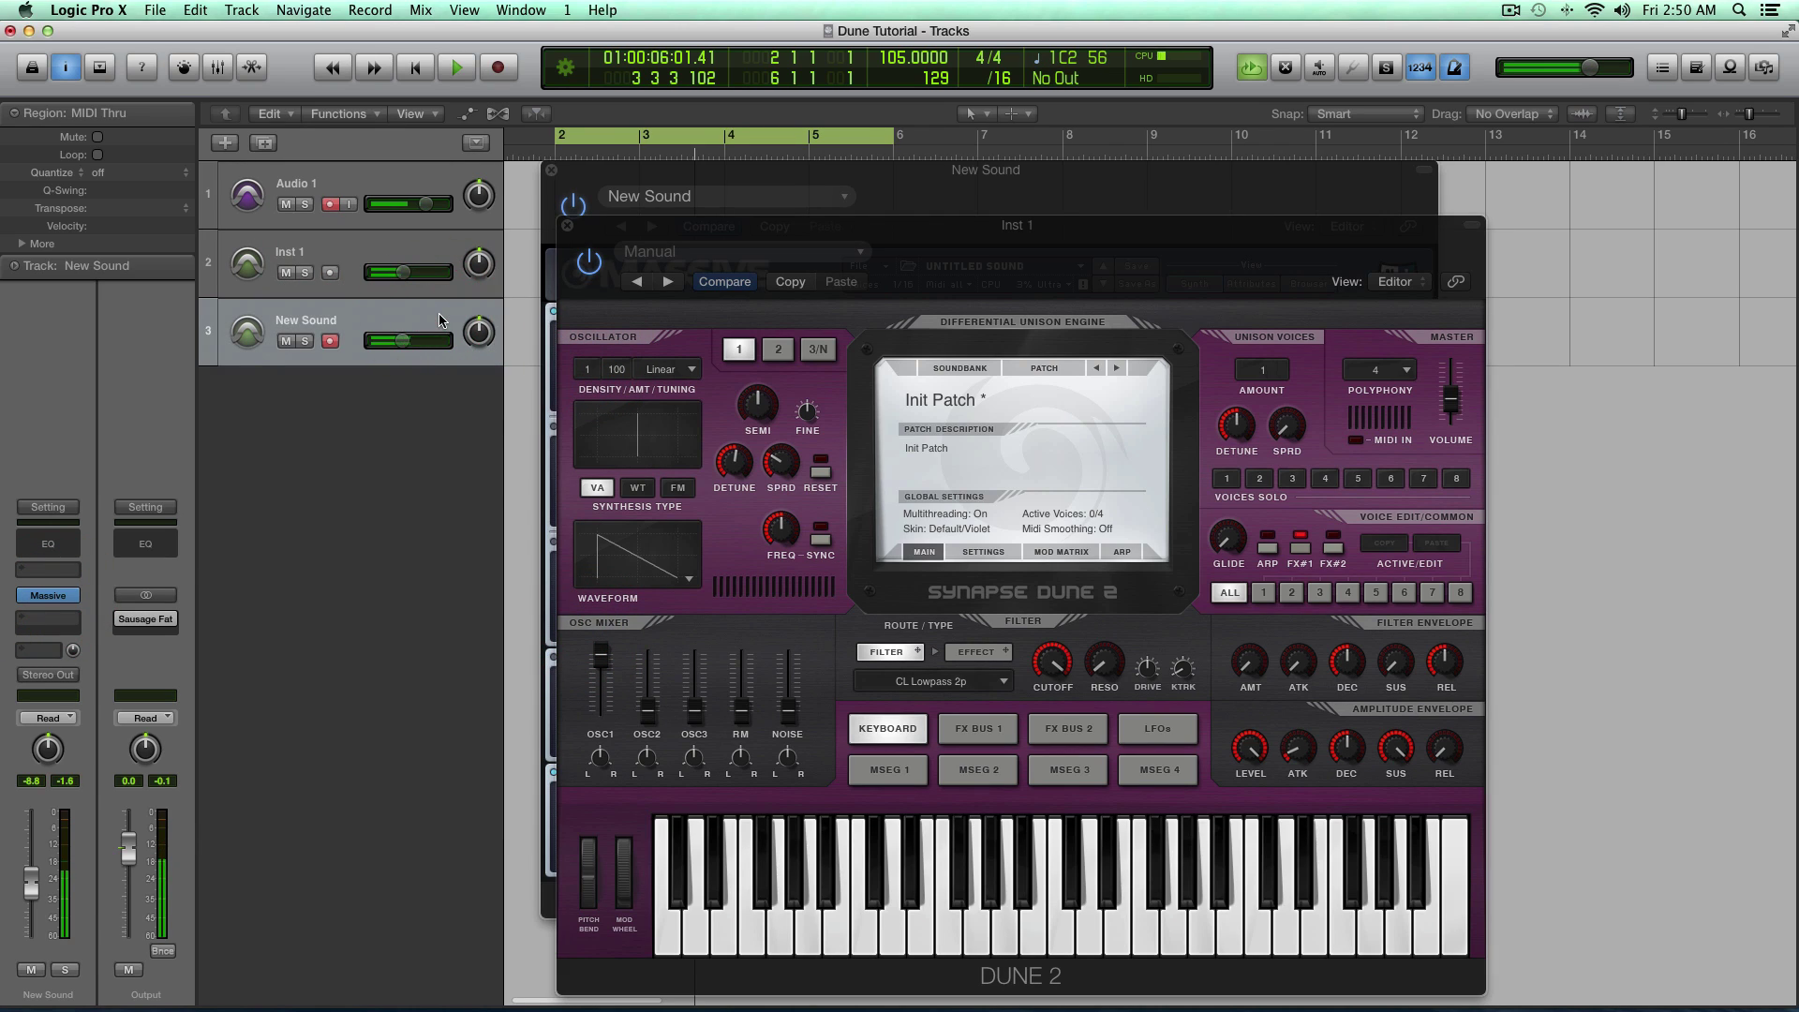
left_click_drag(403, 341, 408, 348)
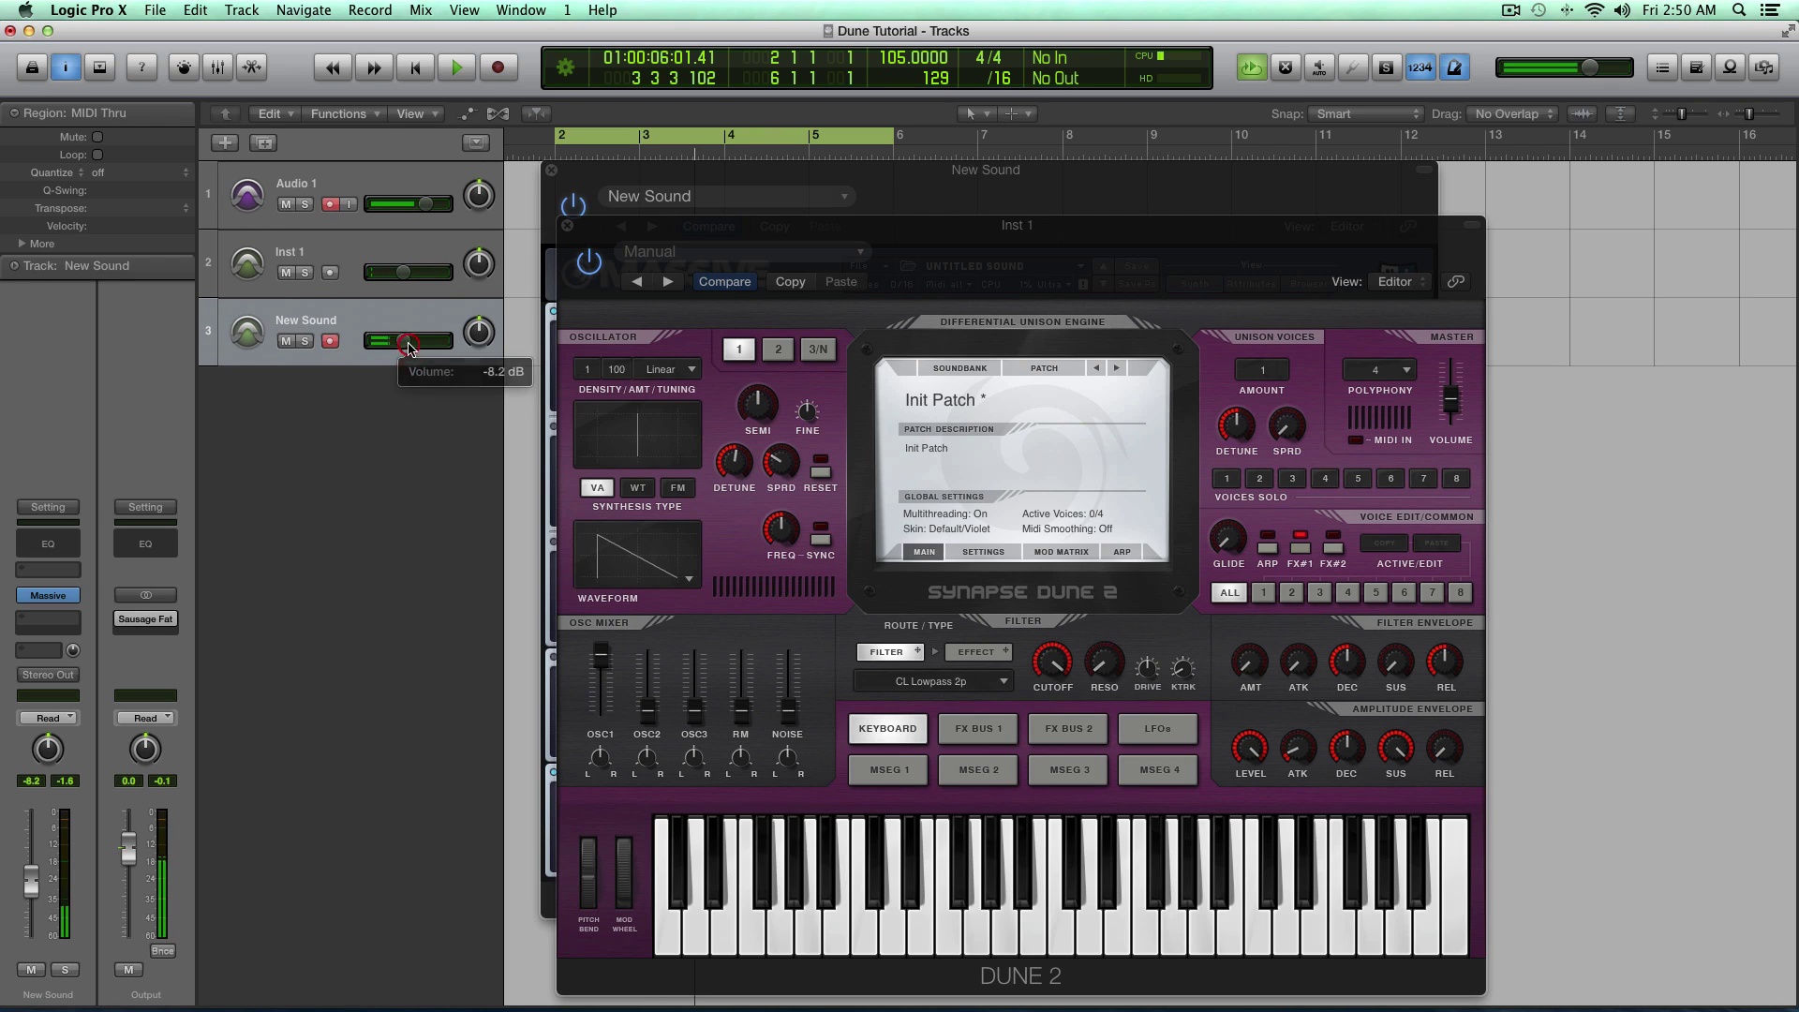
left_click(362, 253)
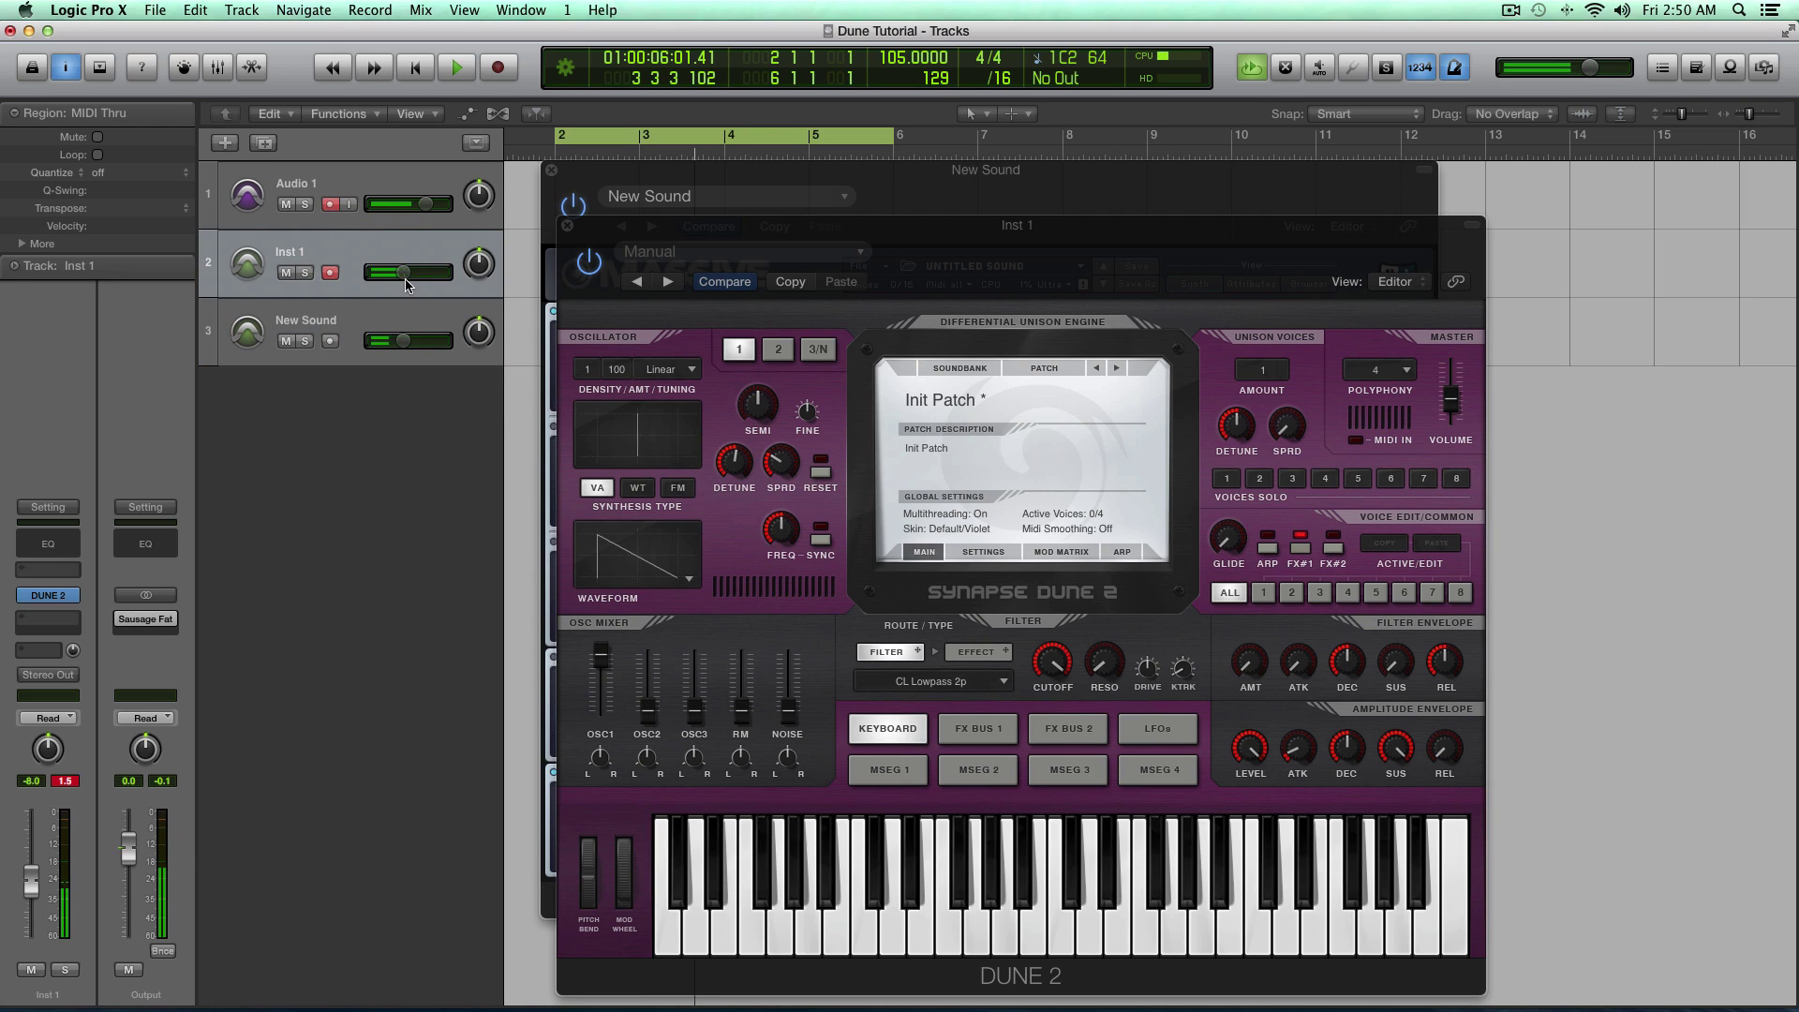
left_click(385, 326)
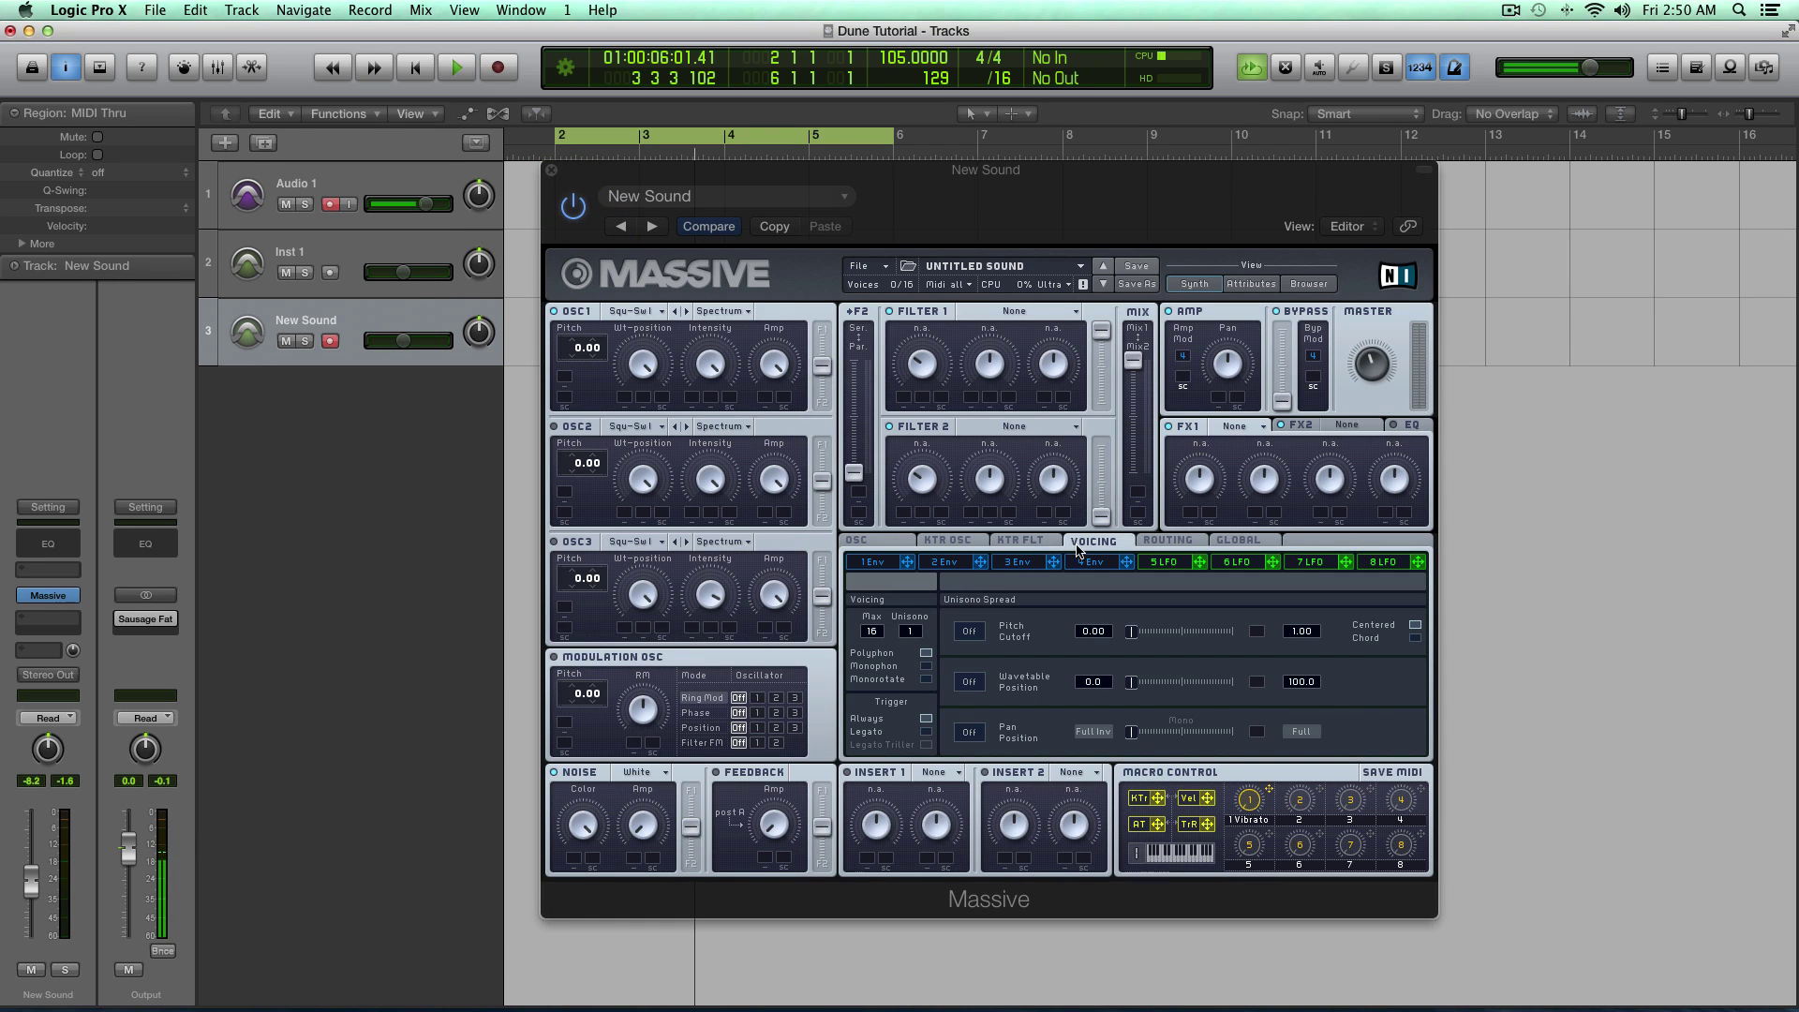
Step: Set Massive's unison to 4 voices and enable Pitch Cutoff spread with a small amount of detuning
left_click_drag(916, 640, 919, 618)
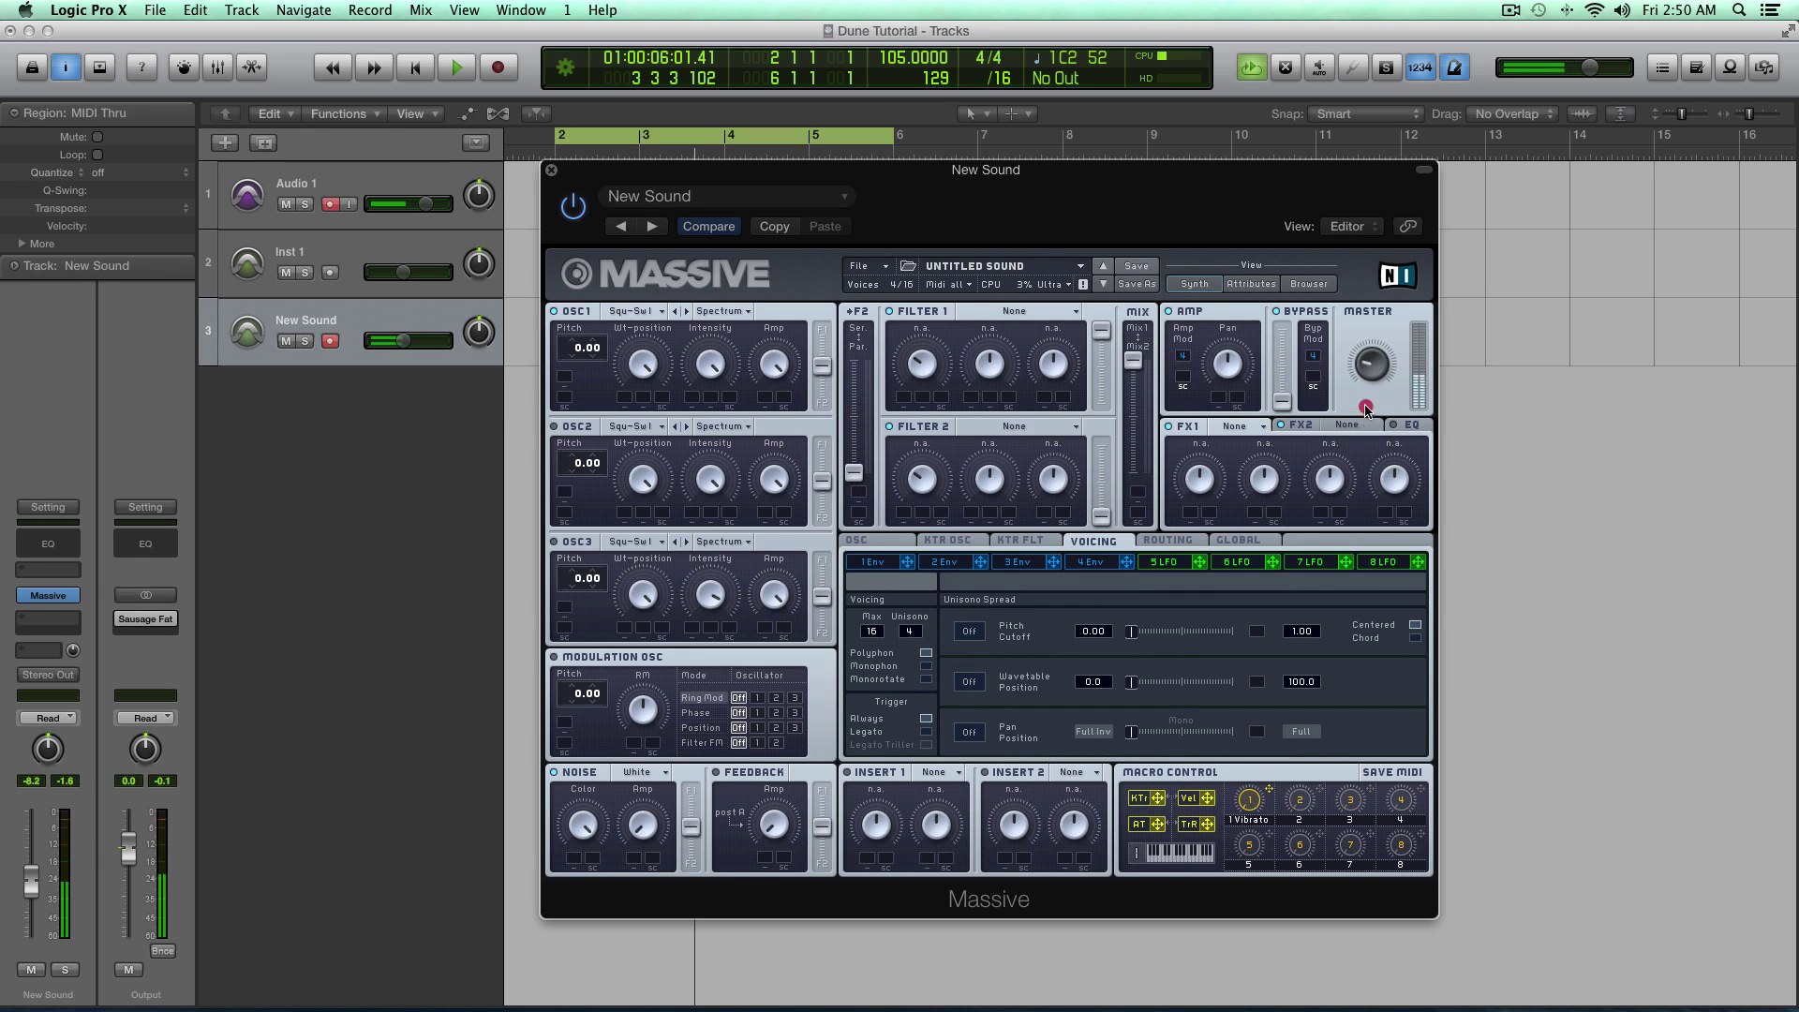
left_click(969, 630)
left_click_drag(1135, 636, 1161, 639)
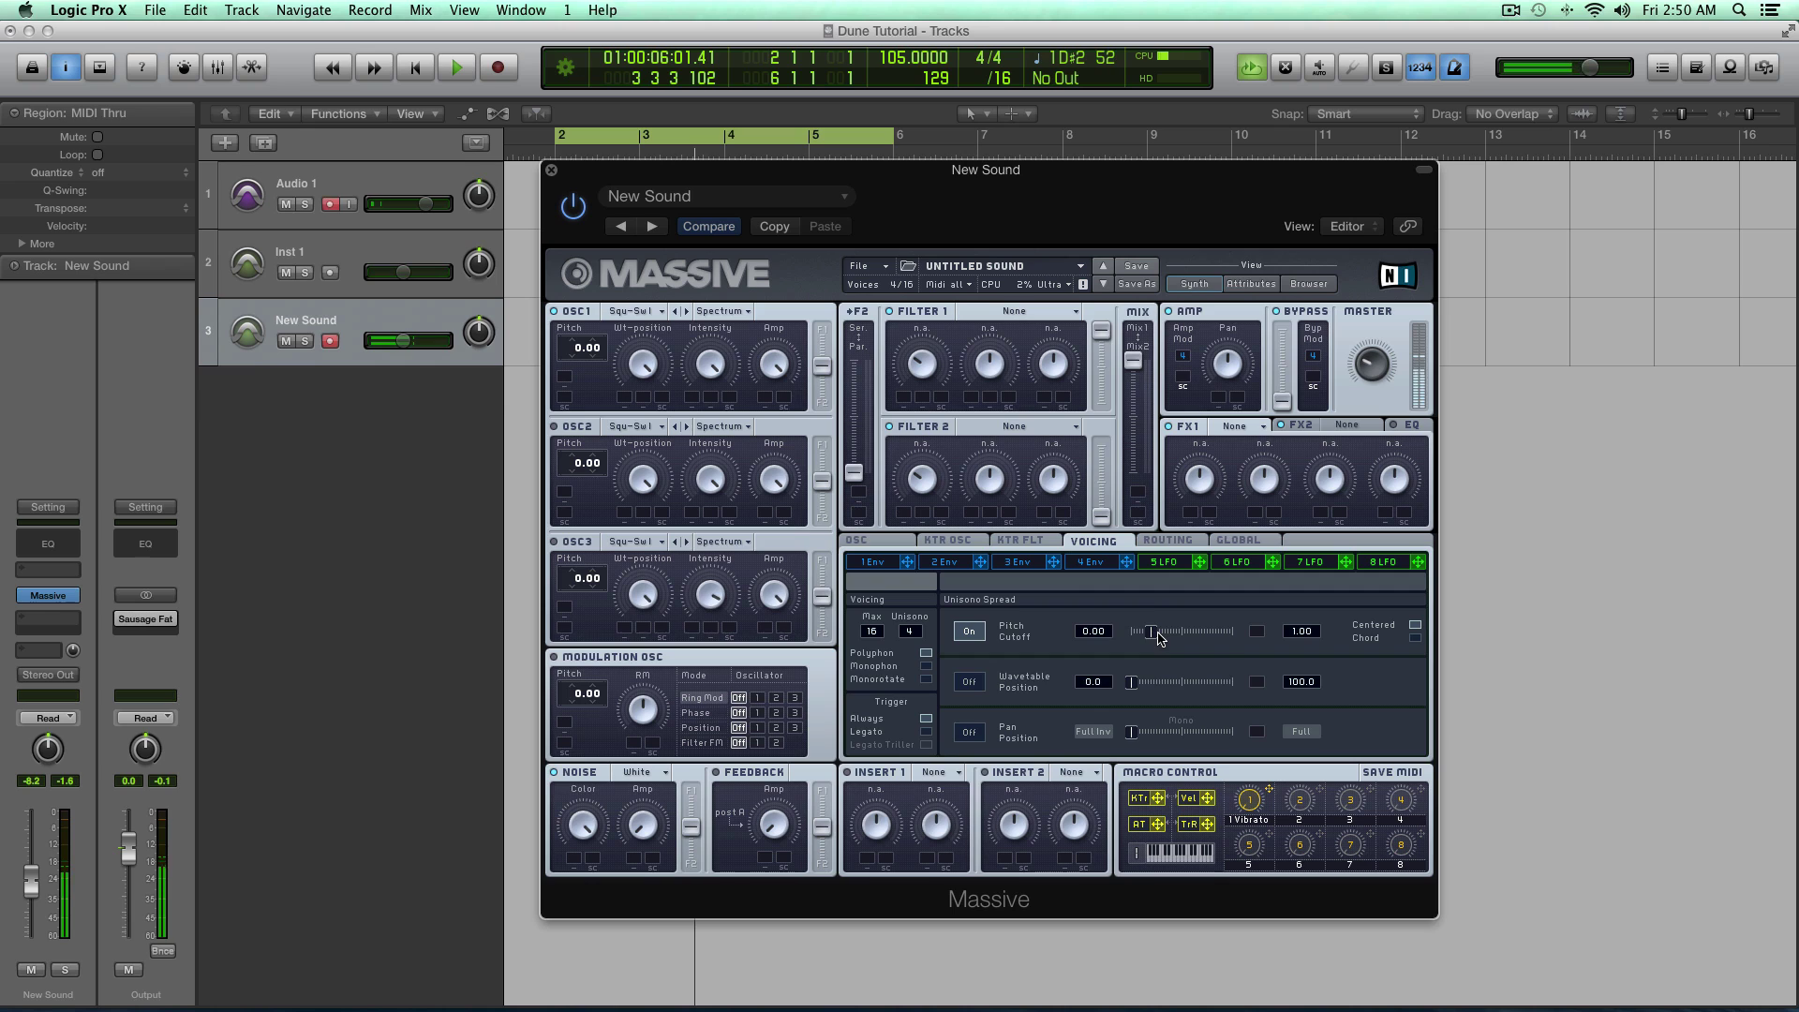
left_click(1159, 637)
Step: Enable Massive's Pan Position unison spread and raise it to about a third of its range
left_click(970, 732)
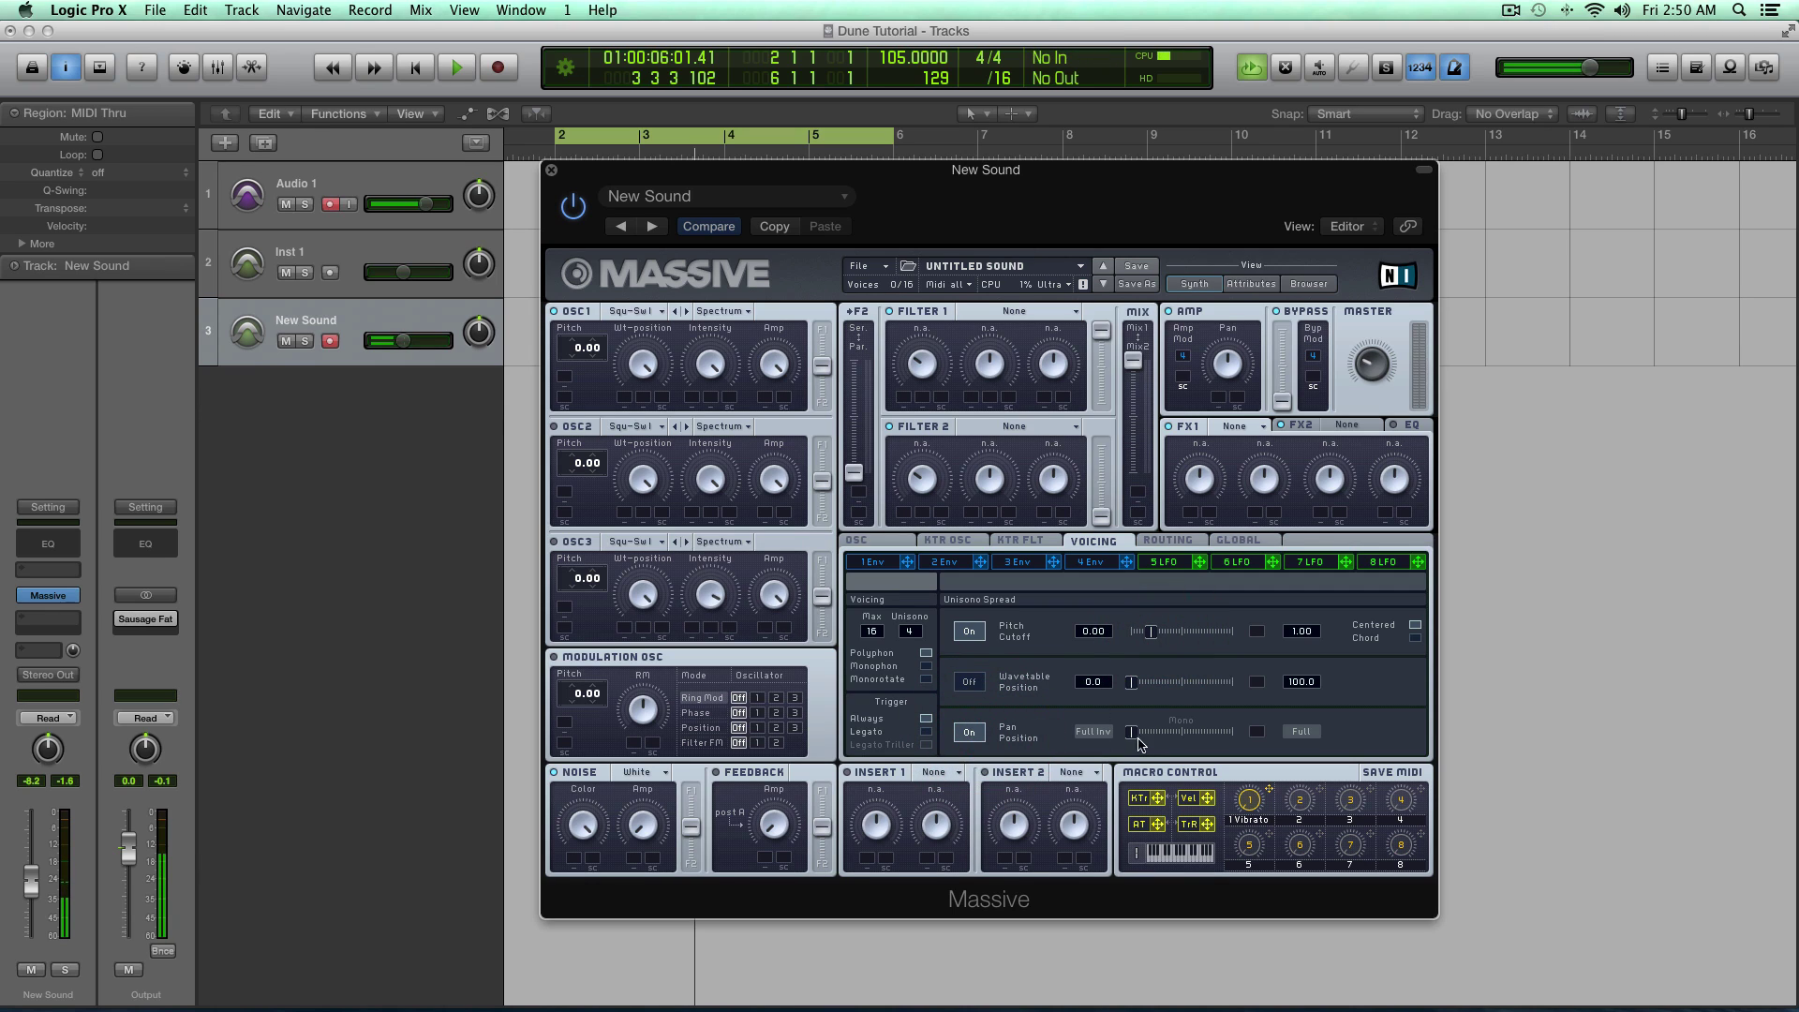
mouse_move(1132, 732)
left_mouse_down()
mouse_move(1195, 737)
mouse_move(1175, 738)
left_mouse_up()
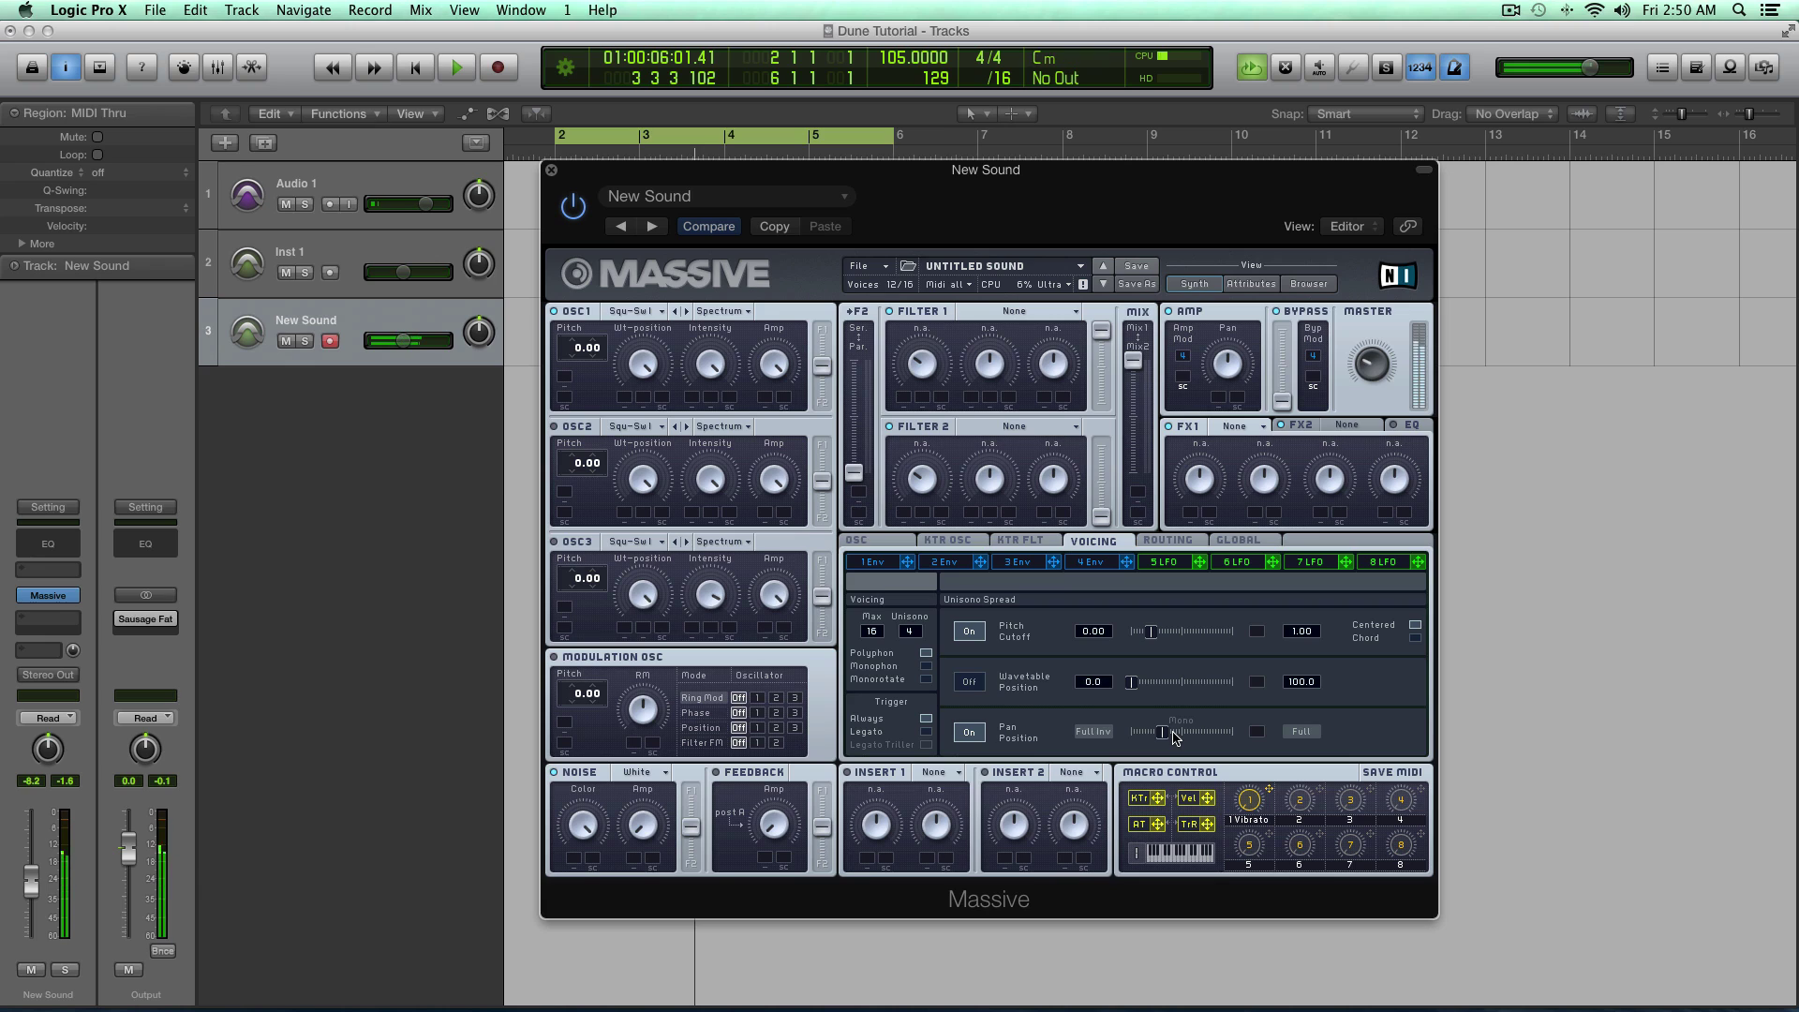
left_click(1163, 732)
Step: Bypass and close Massive, and bring up Dune 2 on the Inst 1 track with its window moved slightly higher
left_click(572, 206)
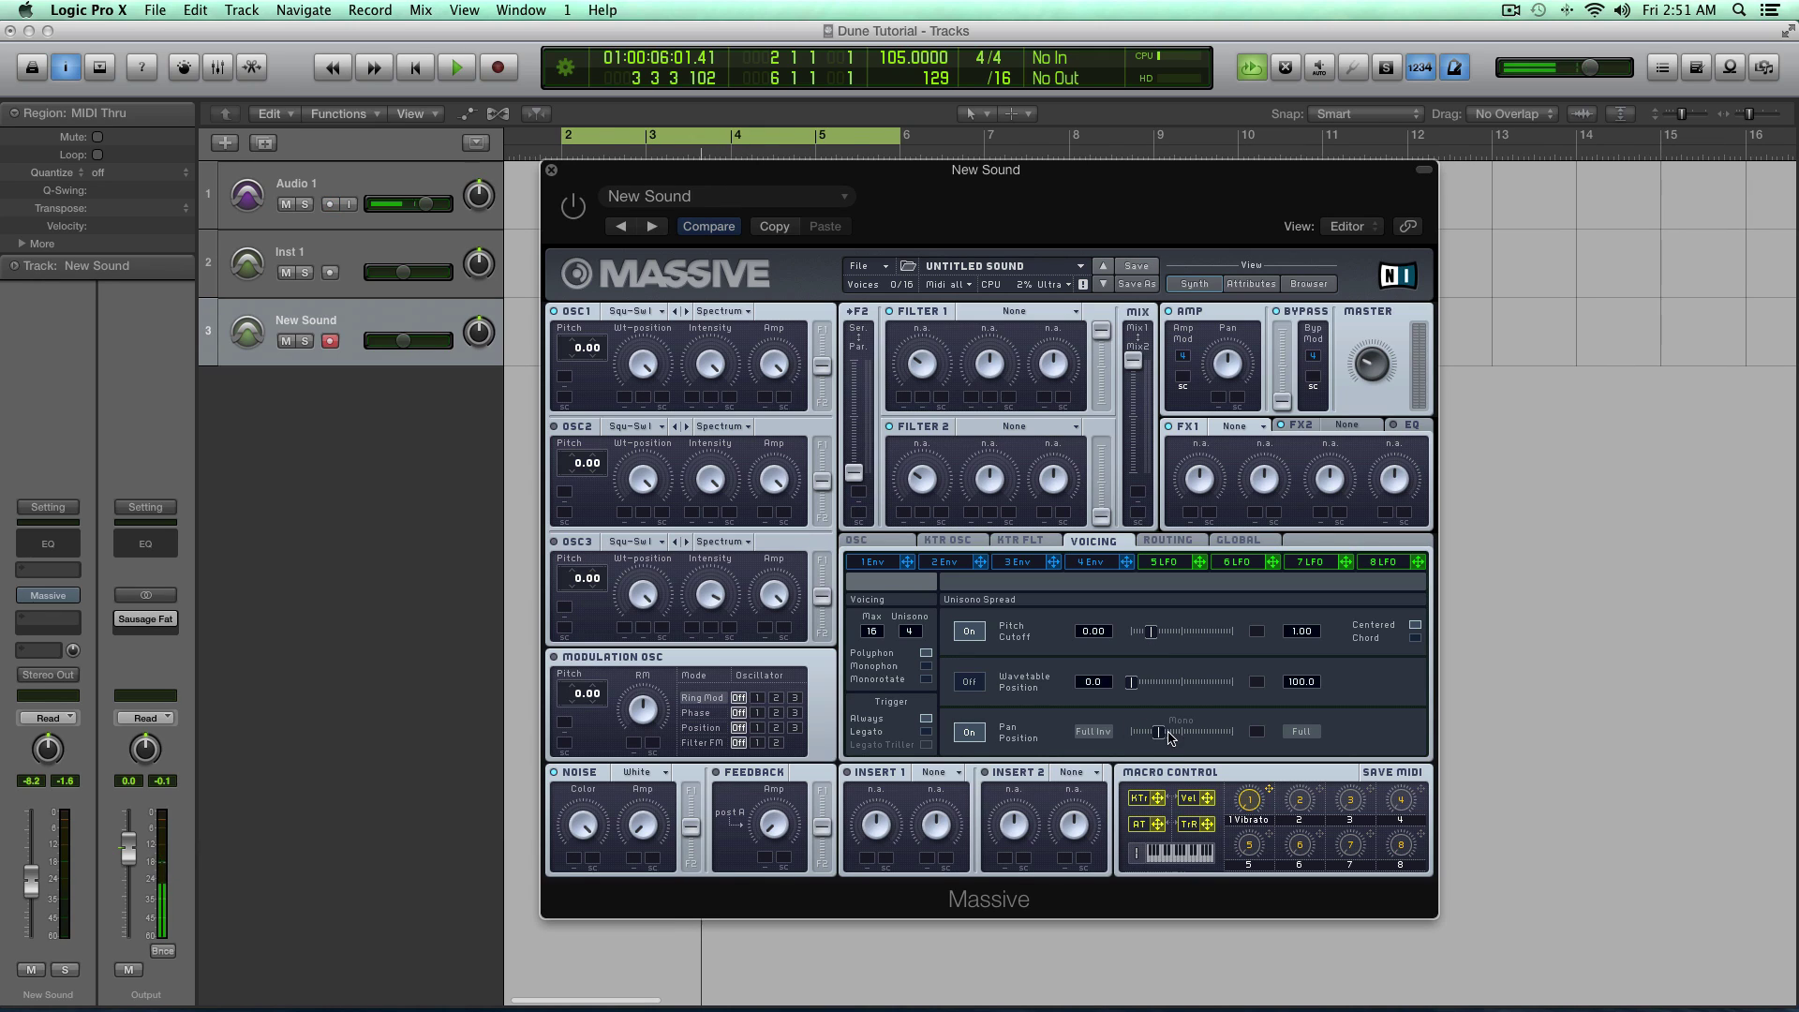
left_click(552, 170)
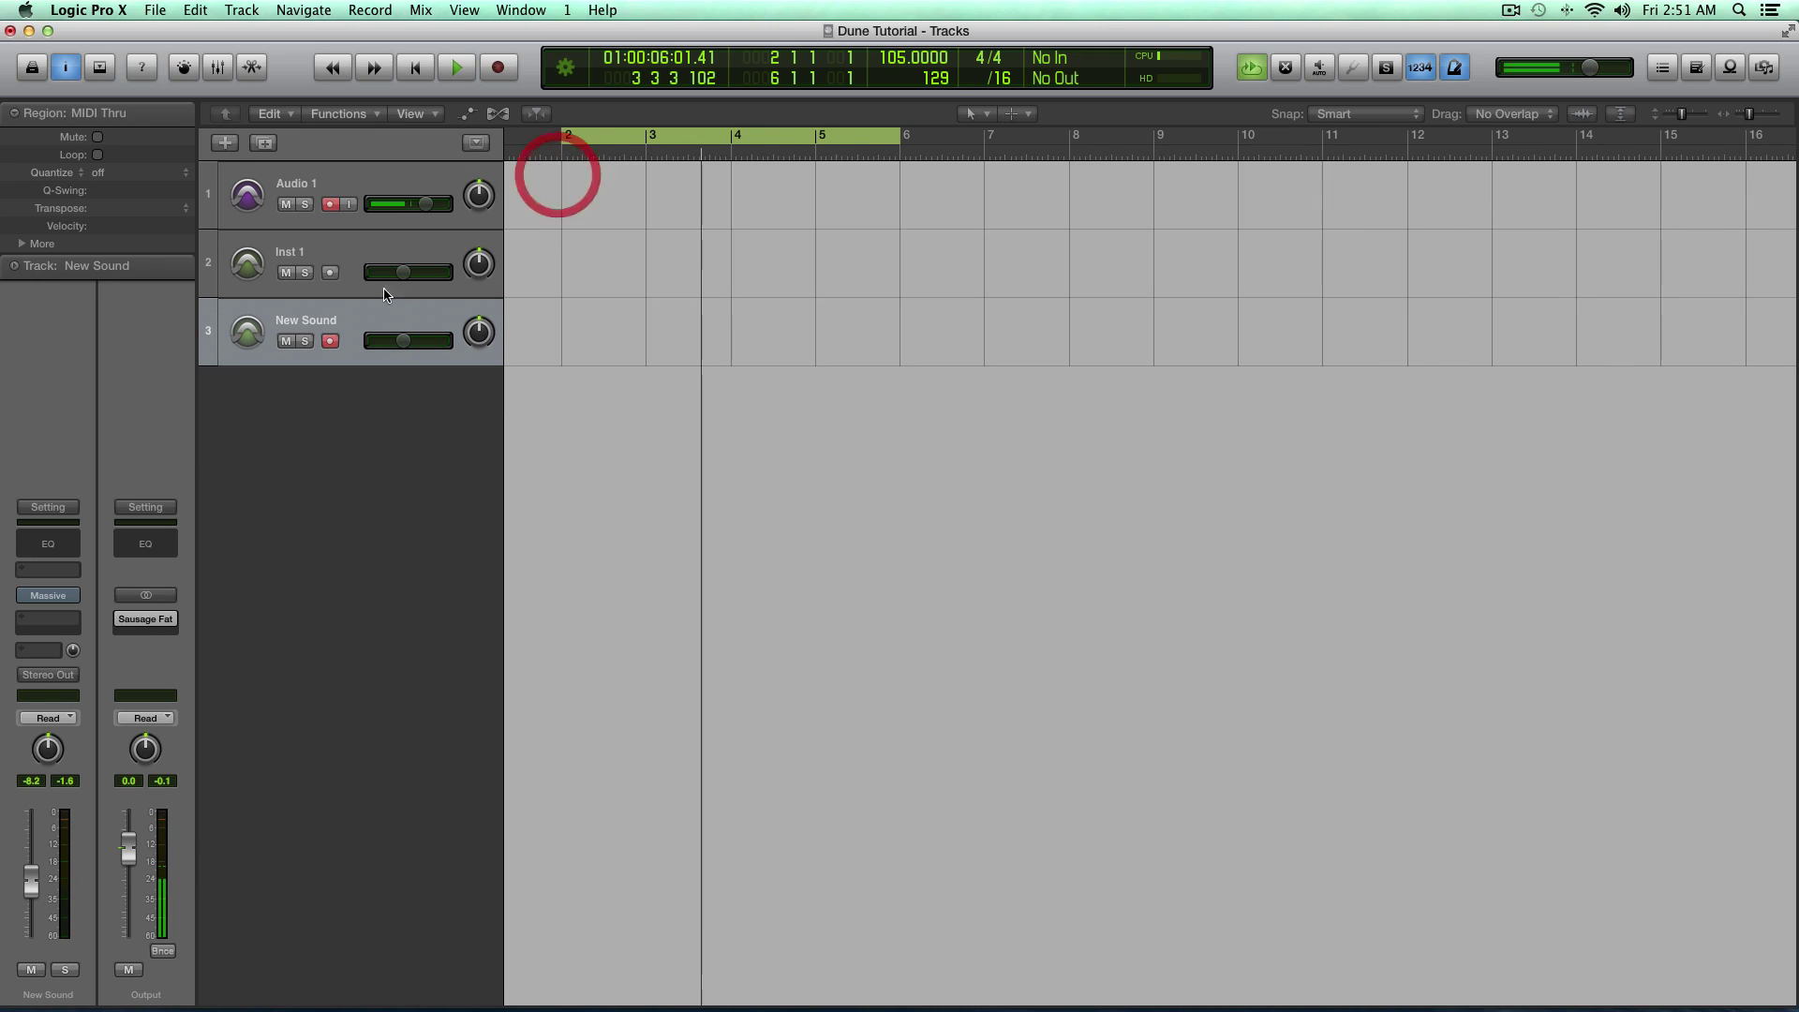
left_click(352, 253)
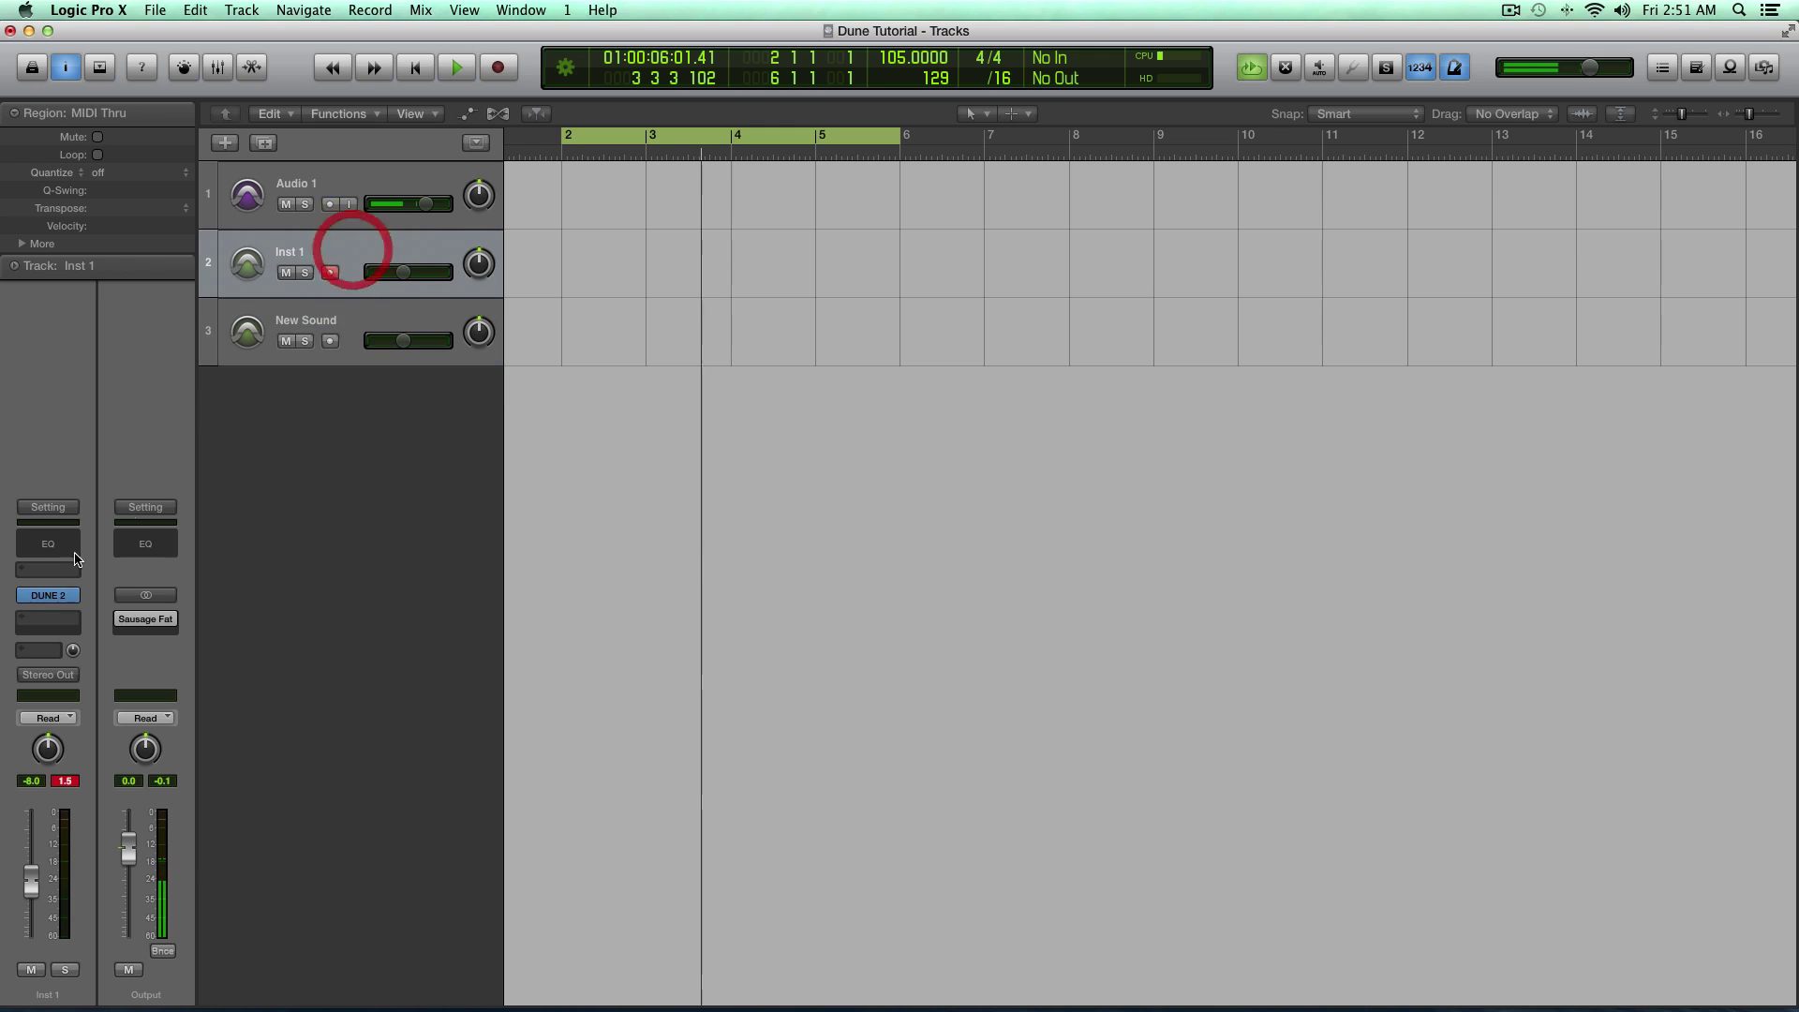
left_click(48, 595)
left_click_drag(861, 227, 860, 201)
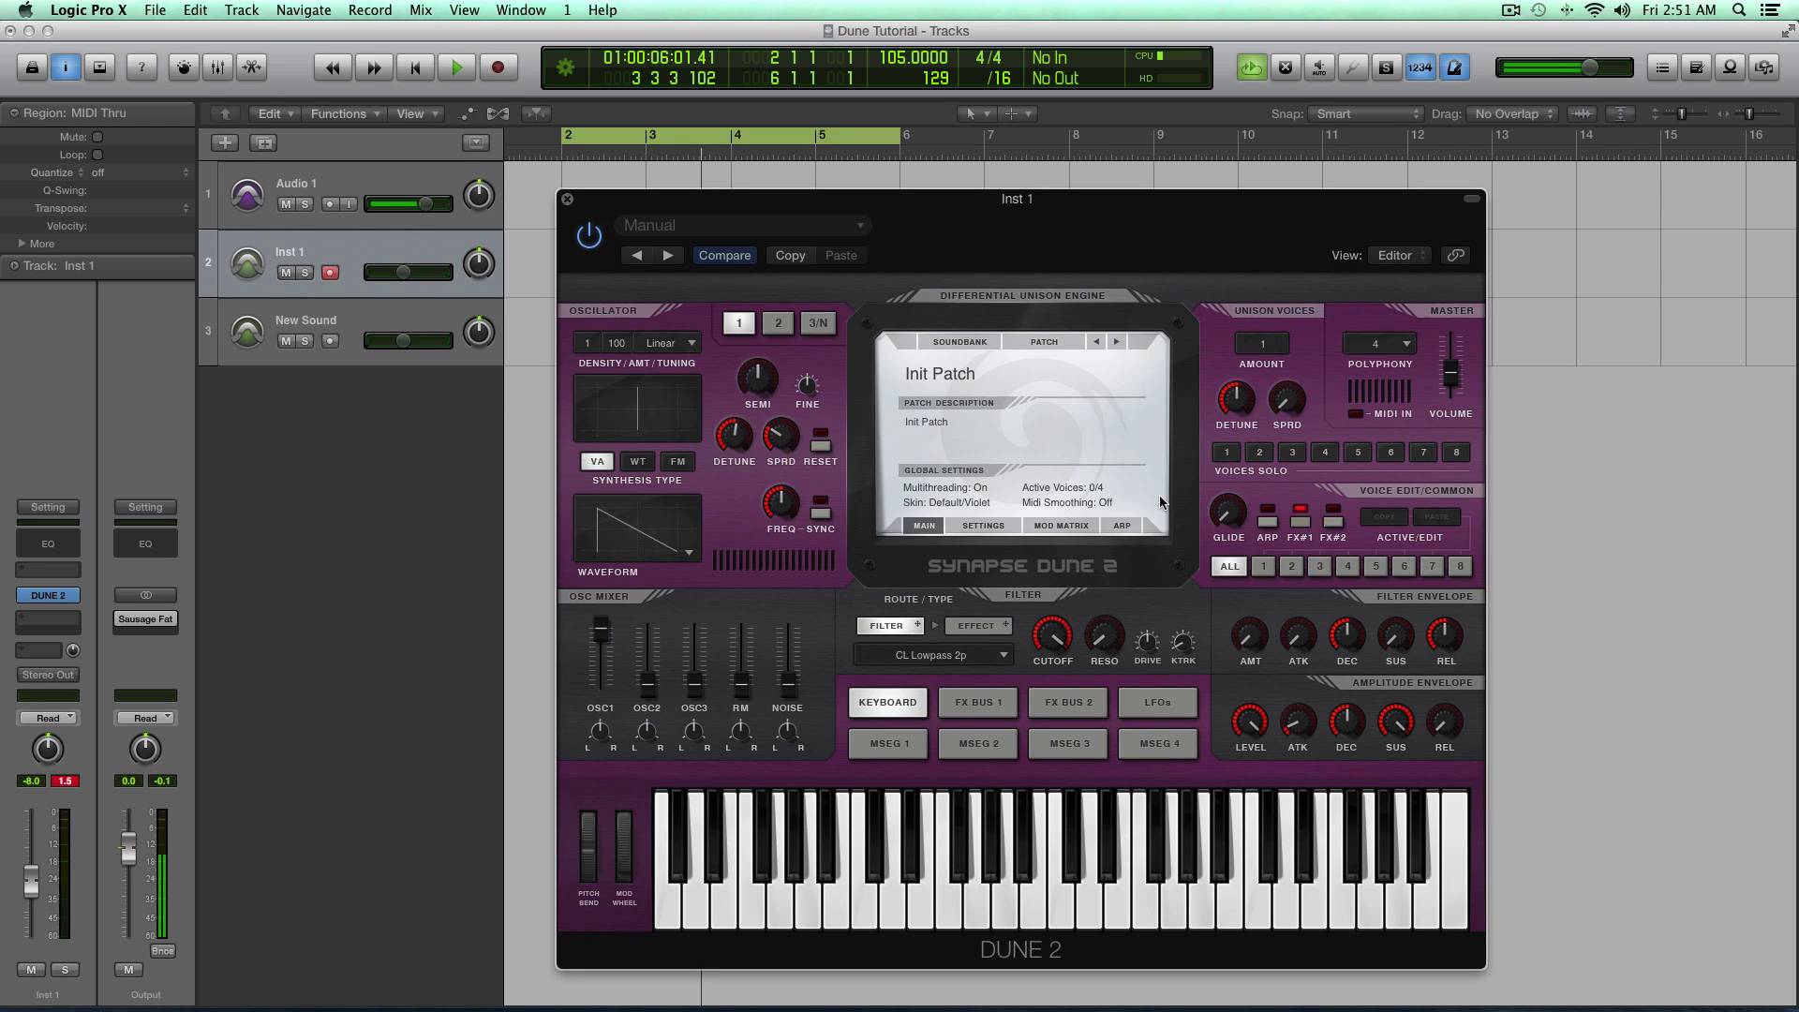
Step: Open Dune 2's modulation matrix and examine the voice assignment options for the first slot
left_click(1064, 524)
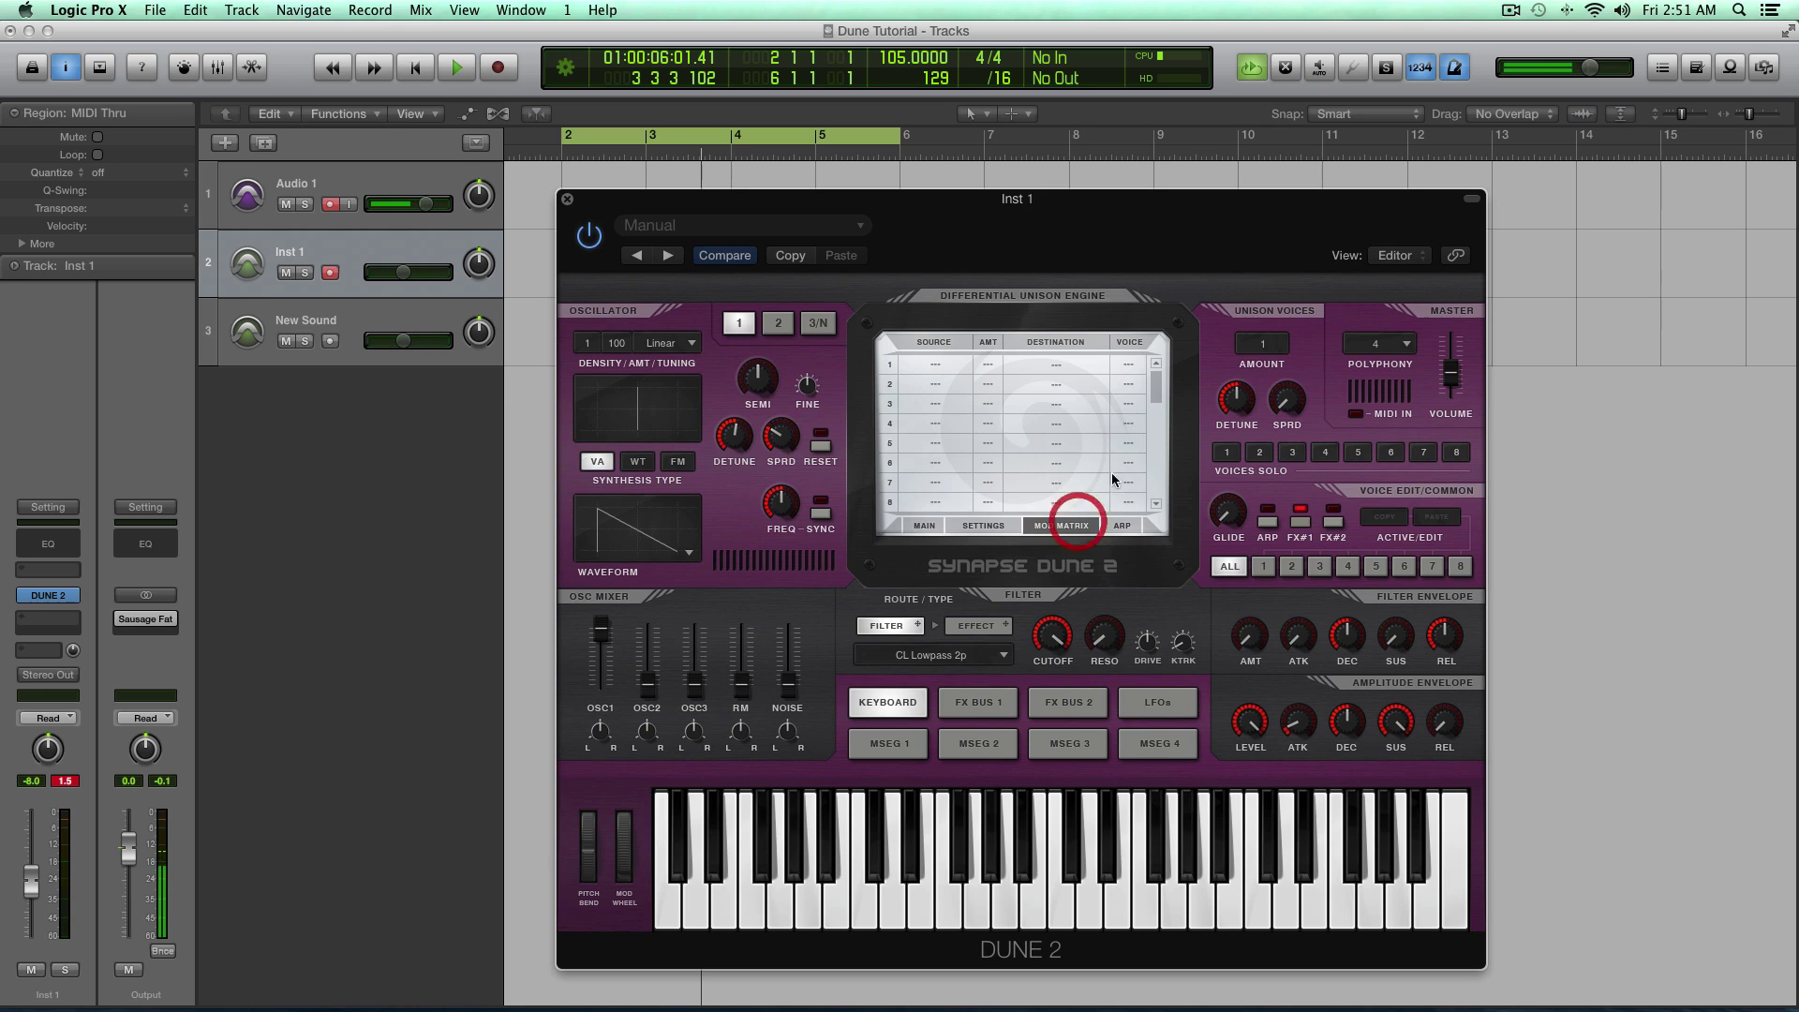
left_click(1131, 366)
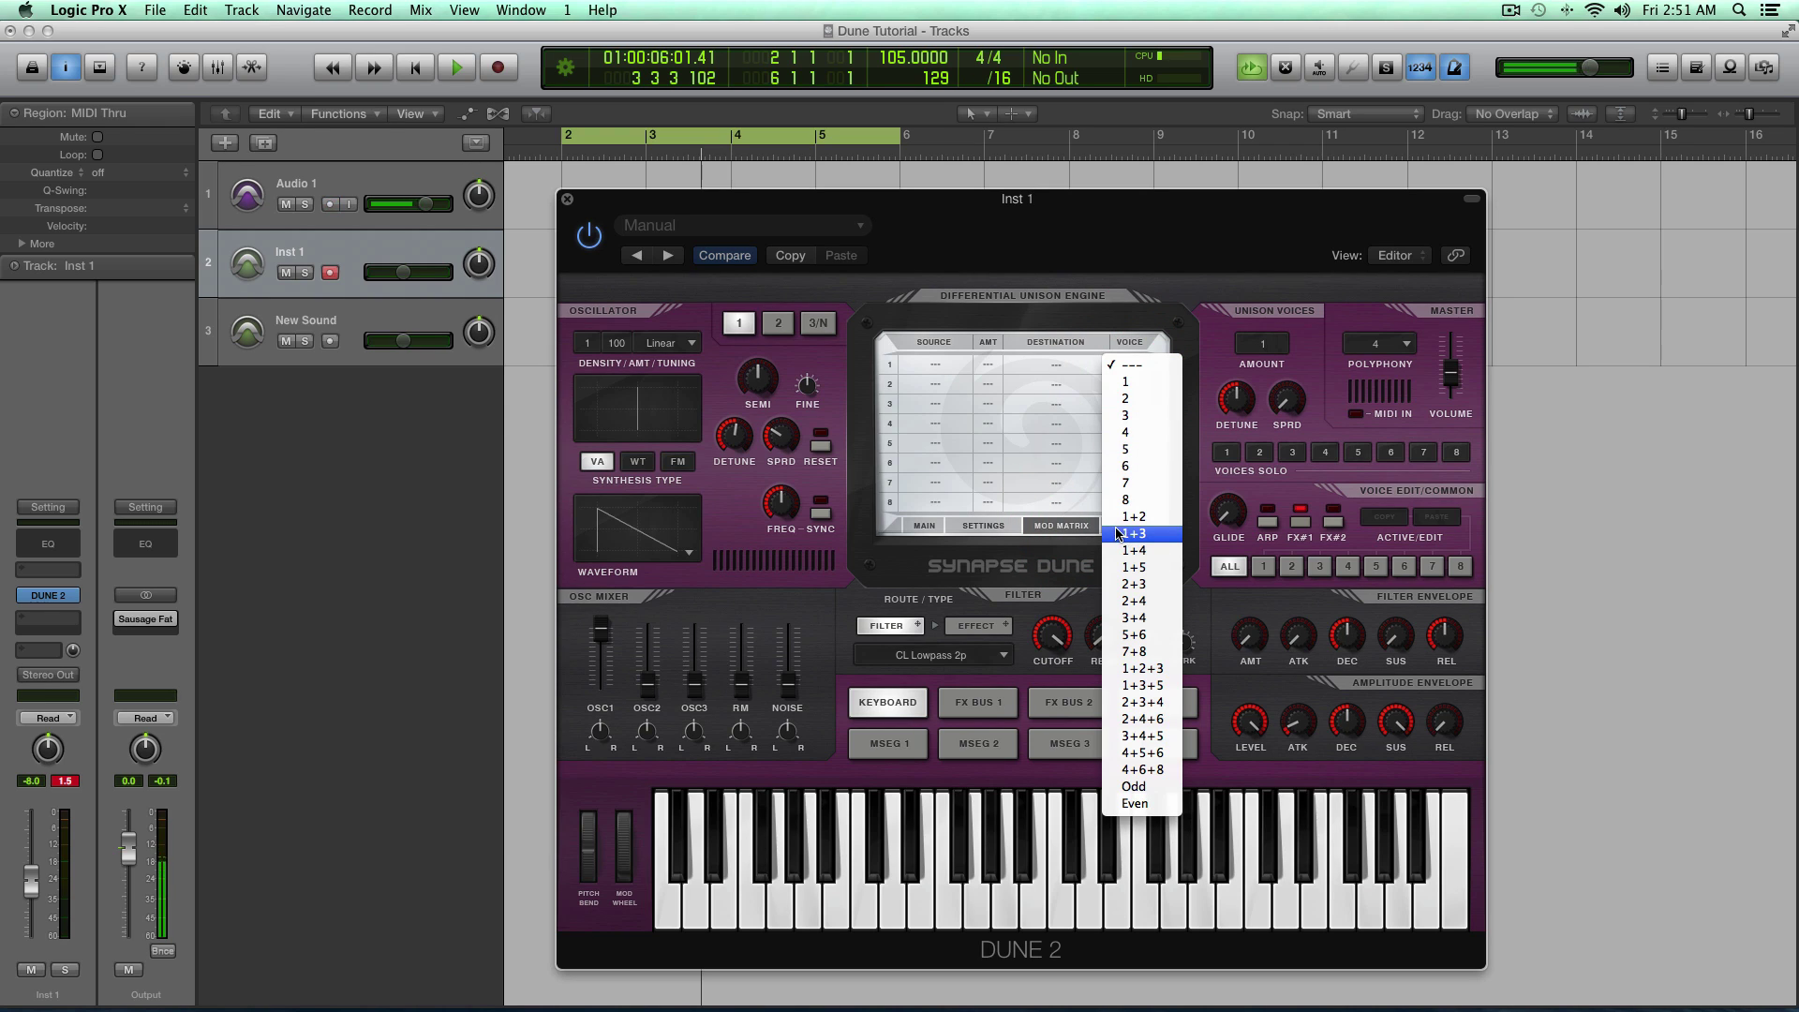
left_click(764, 304)
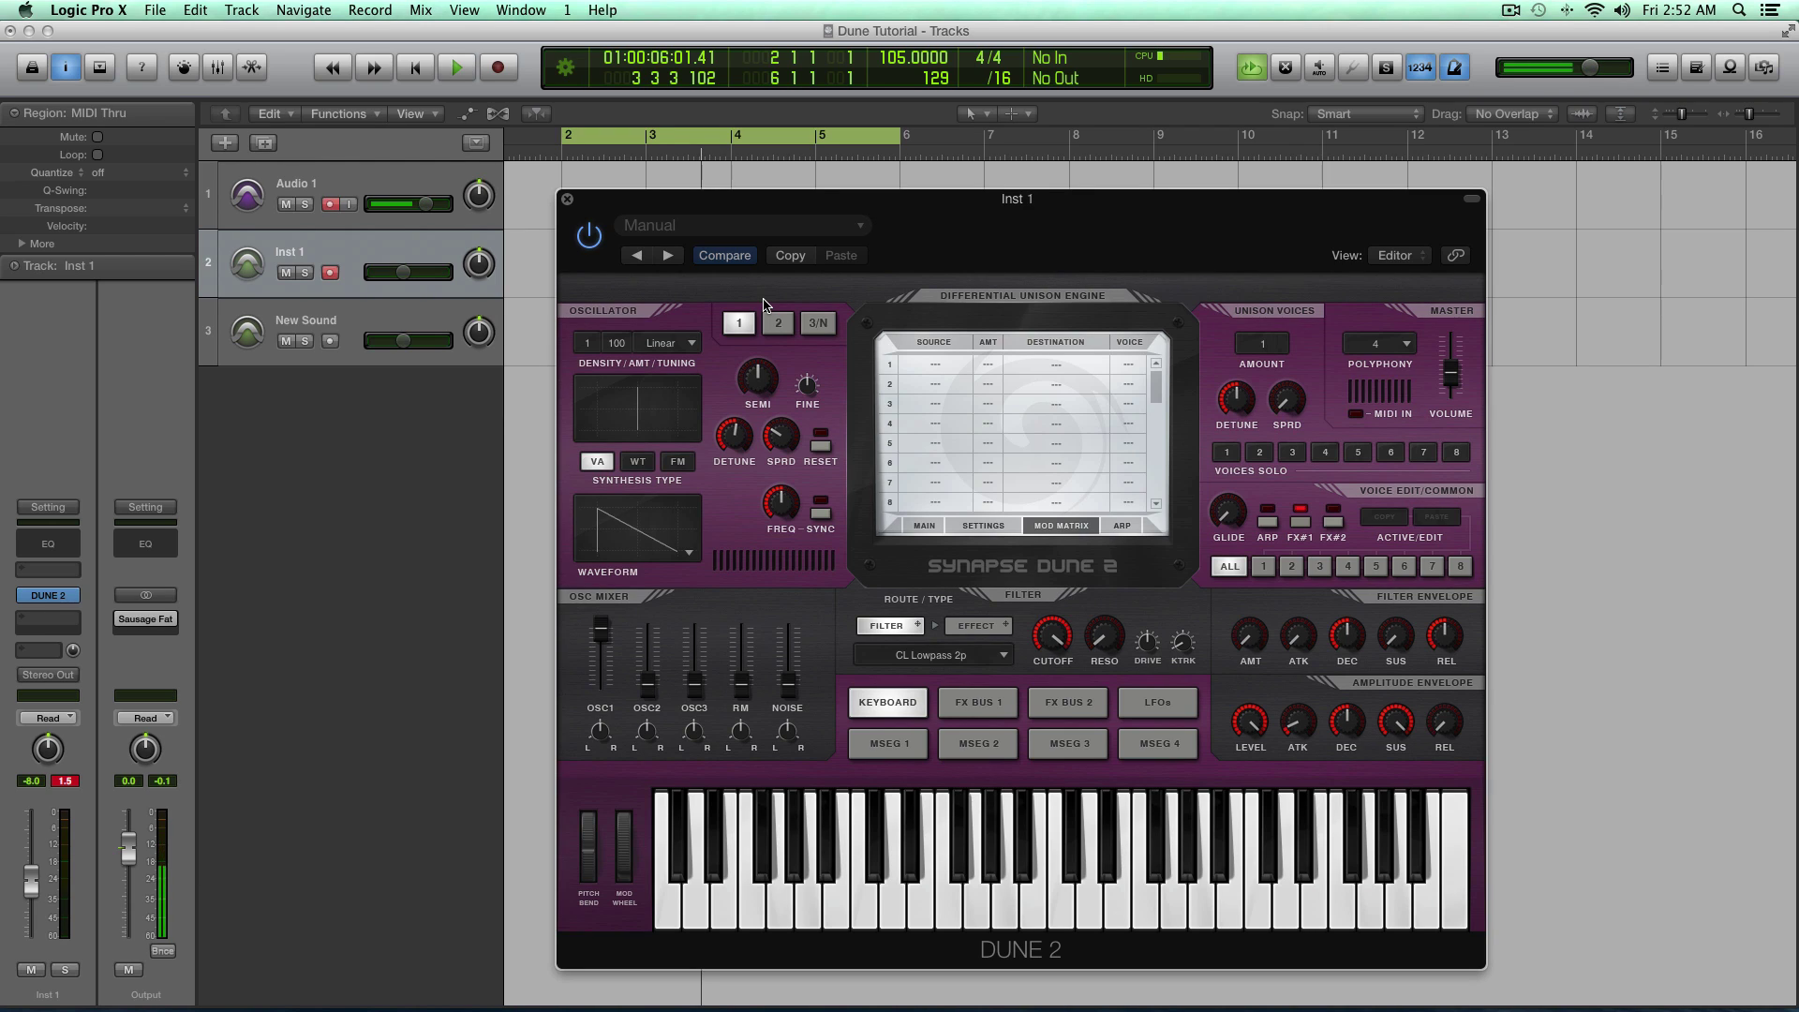
left_click(1132, 365)
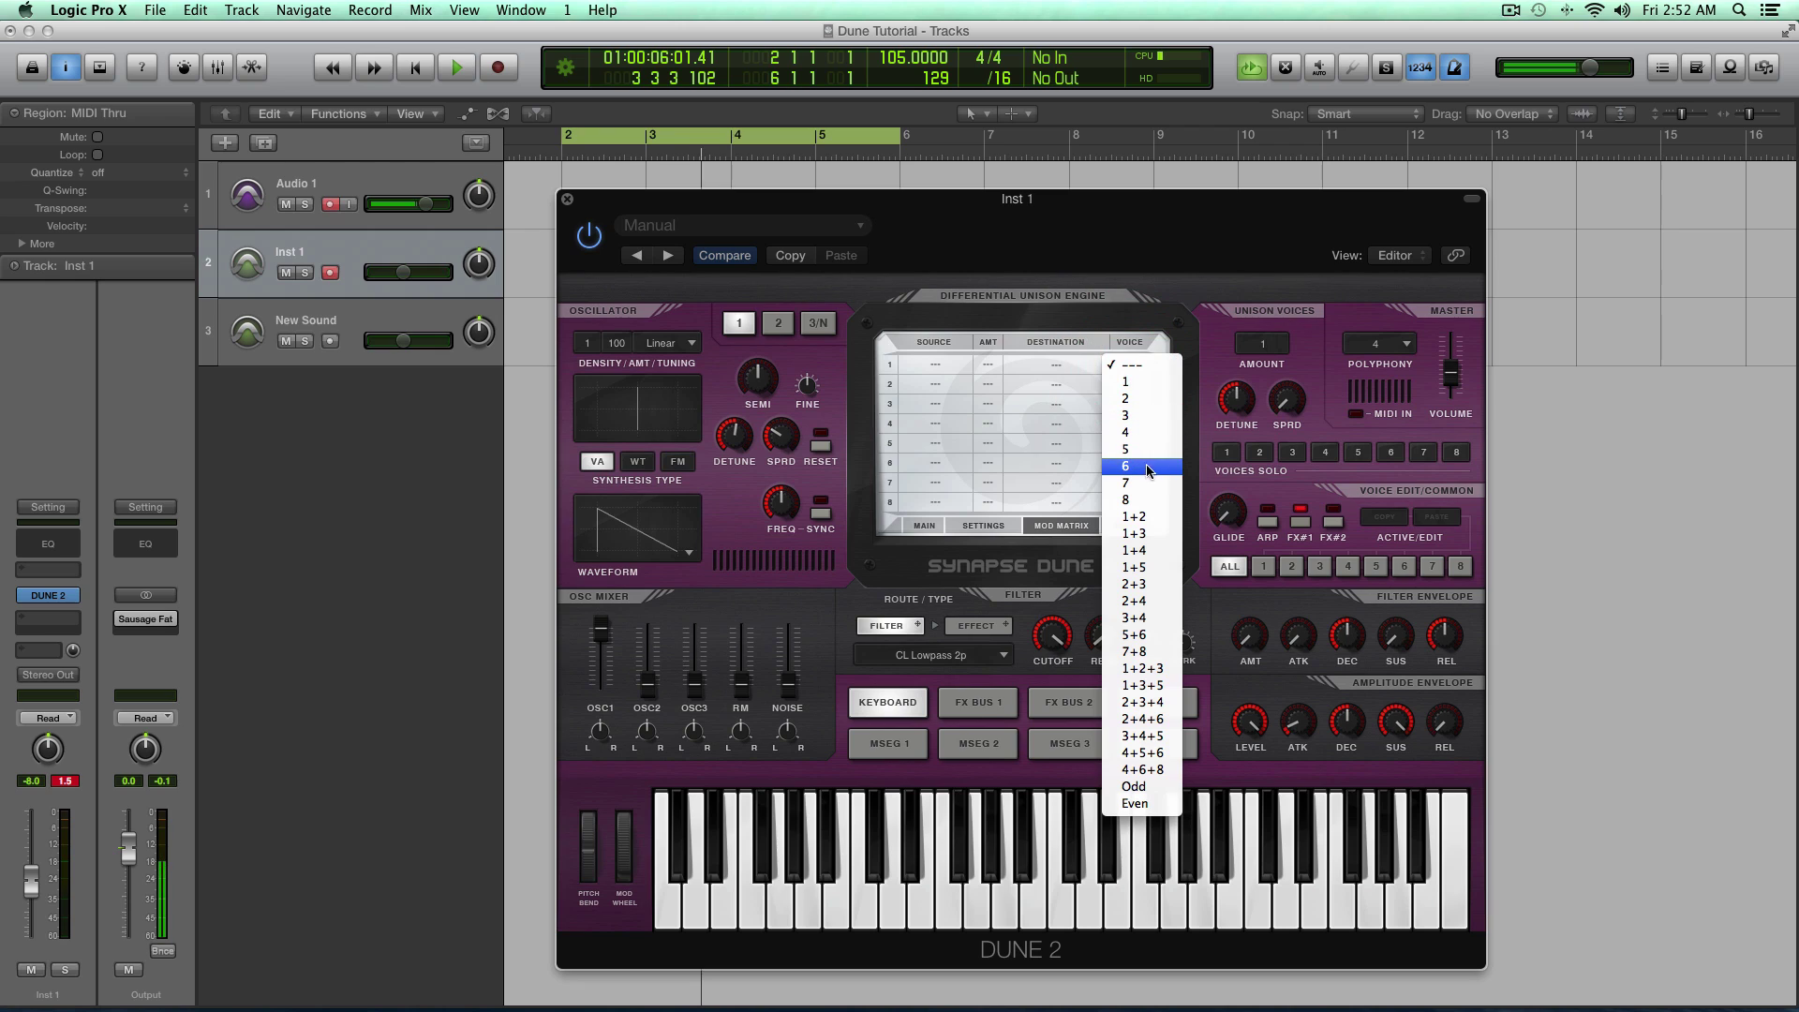
left_click(1242, 482)
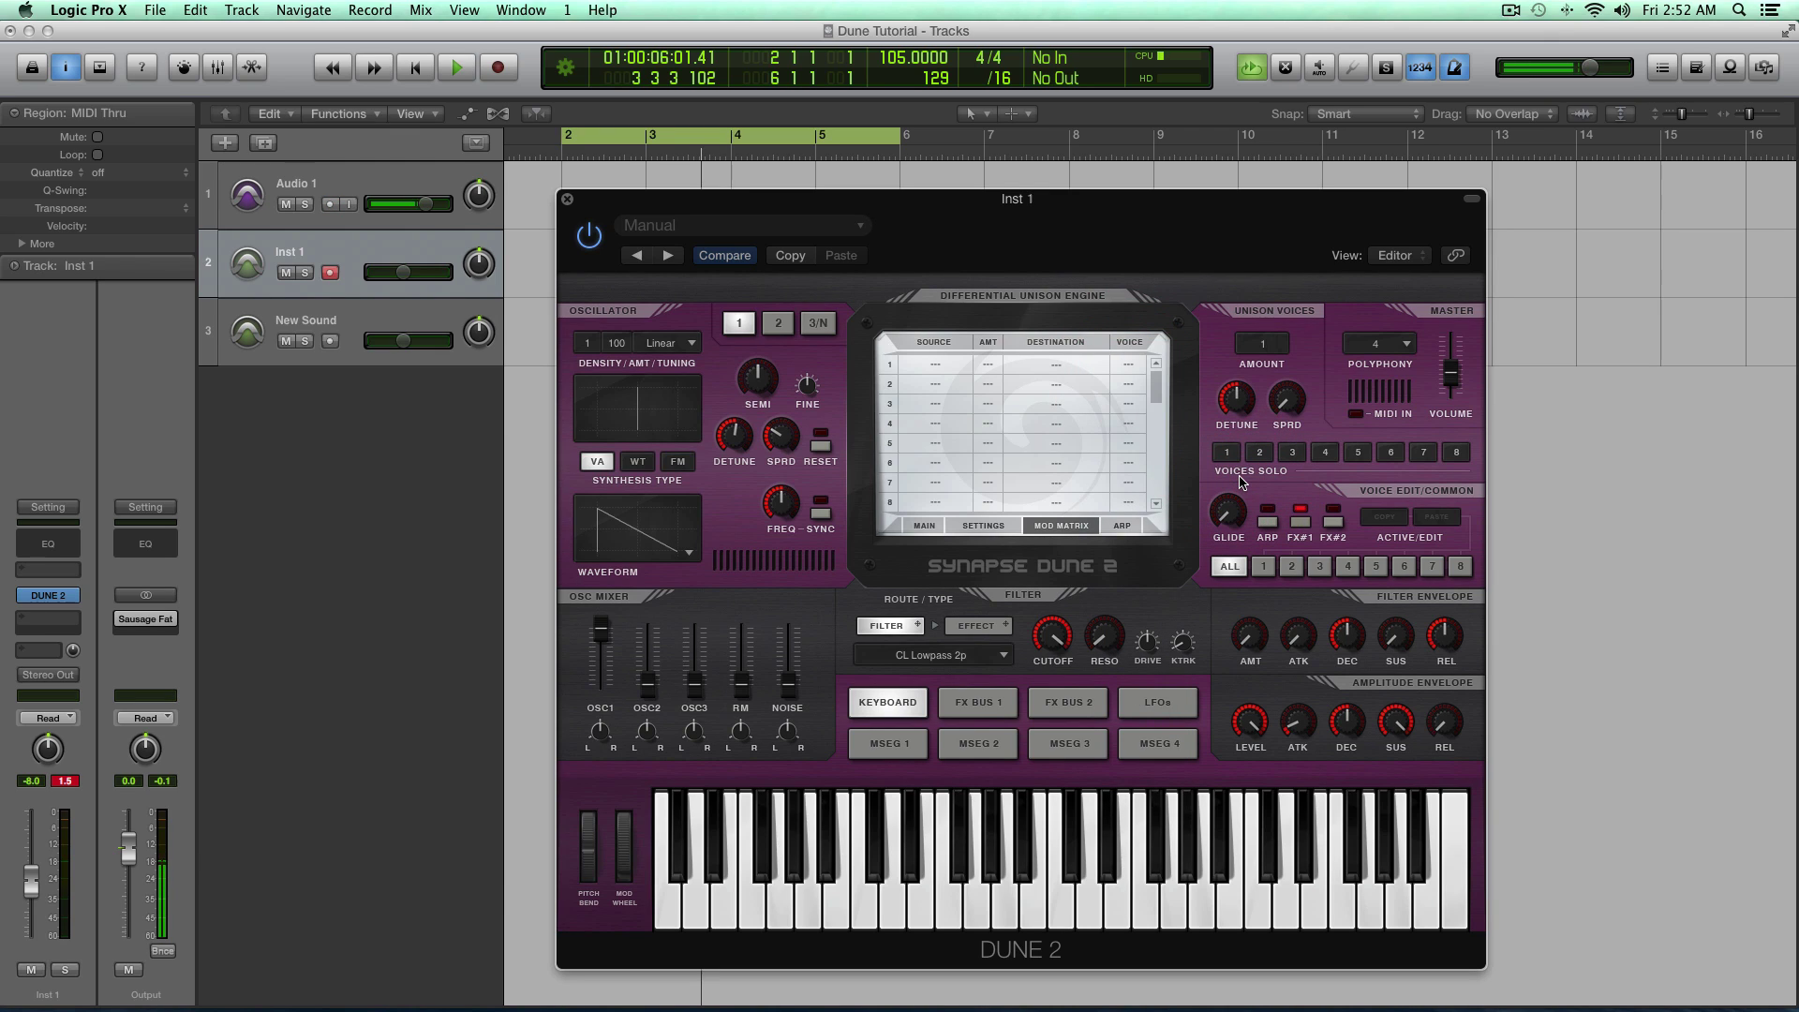
Step: Load the factory Leads soundbank from Dune 2's main page and lower the Inst 1 track's volume to -13.4 dB
left_click(925, 525)
left_click(1015, 341)
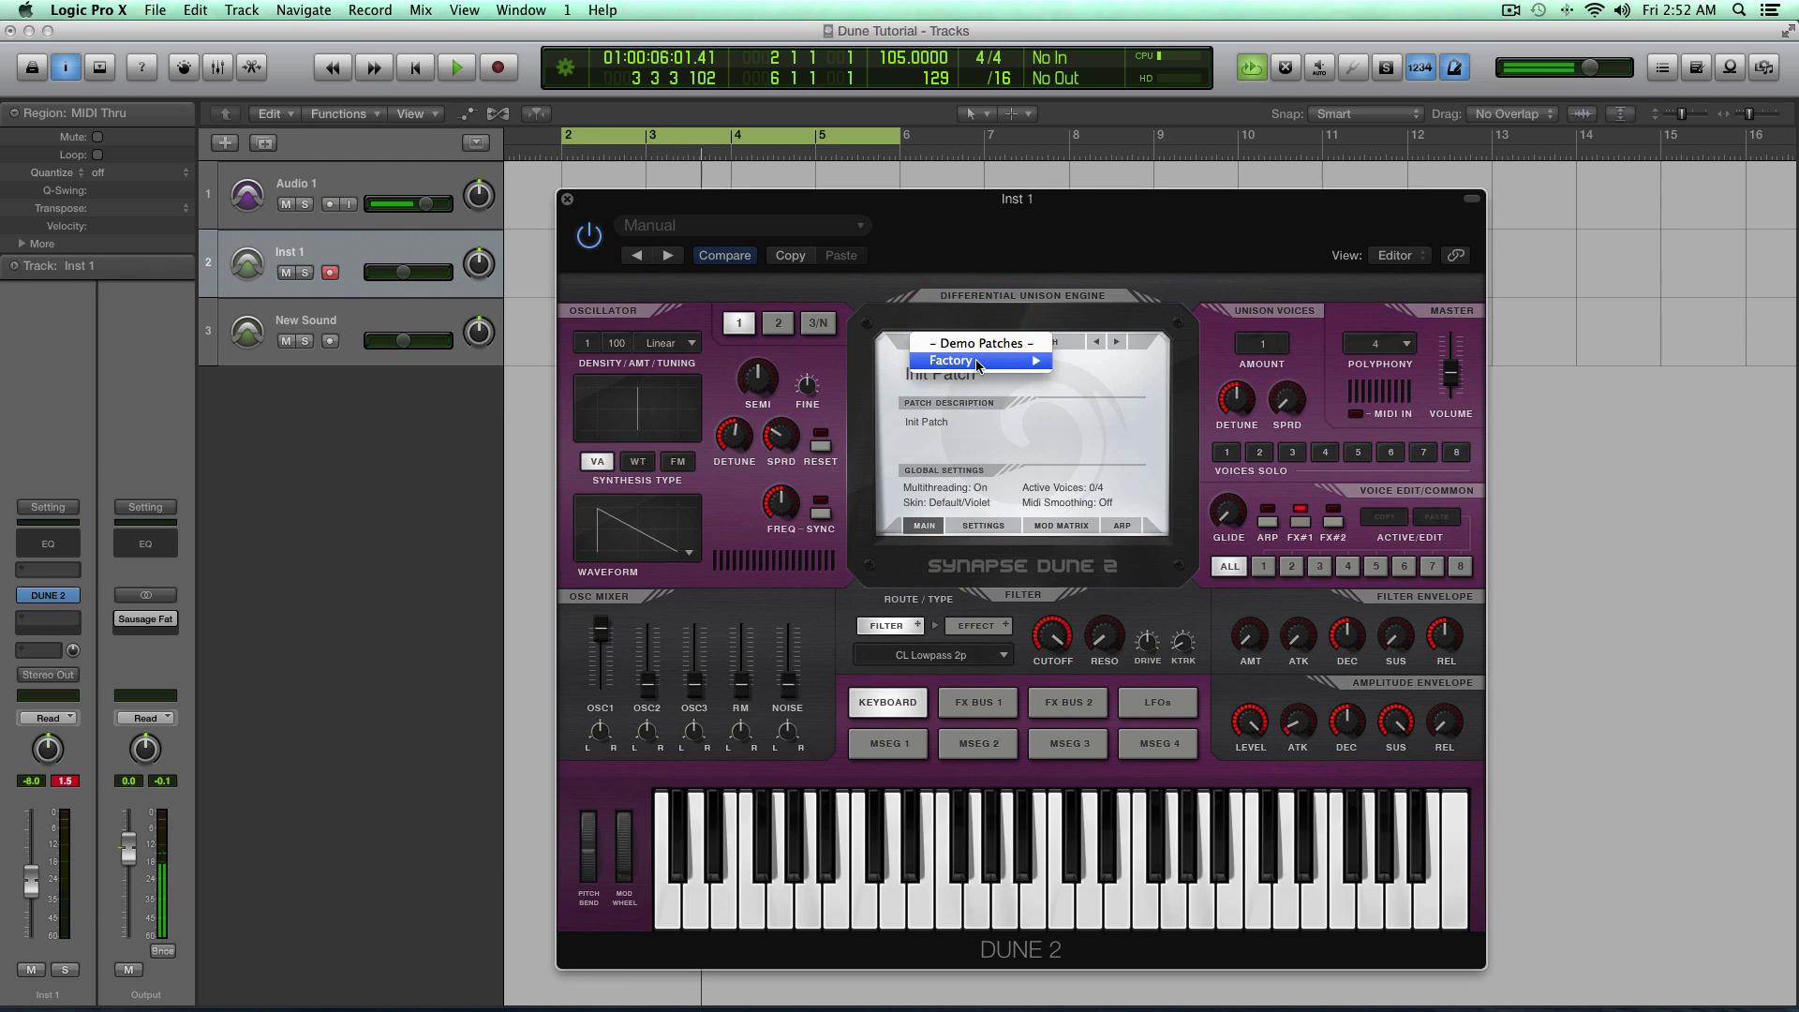
mouse_move(977, 364)
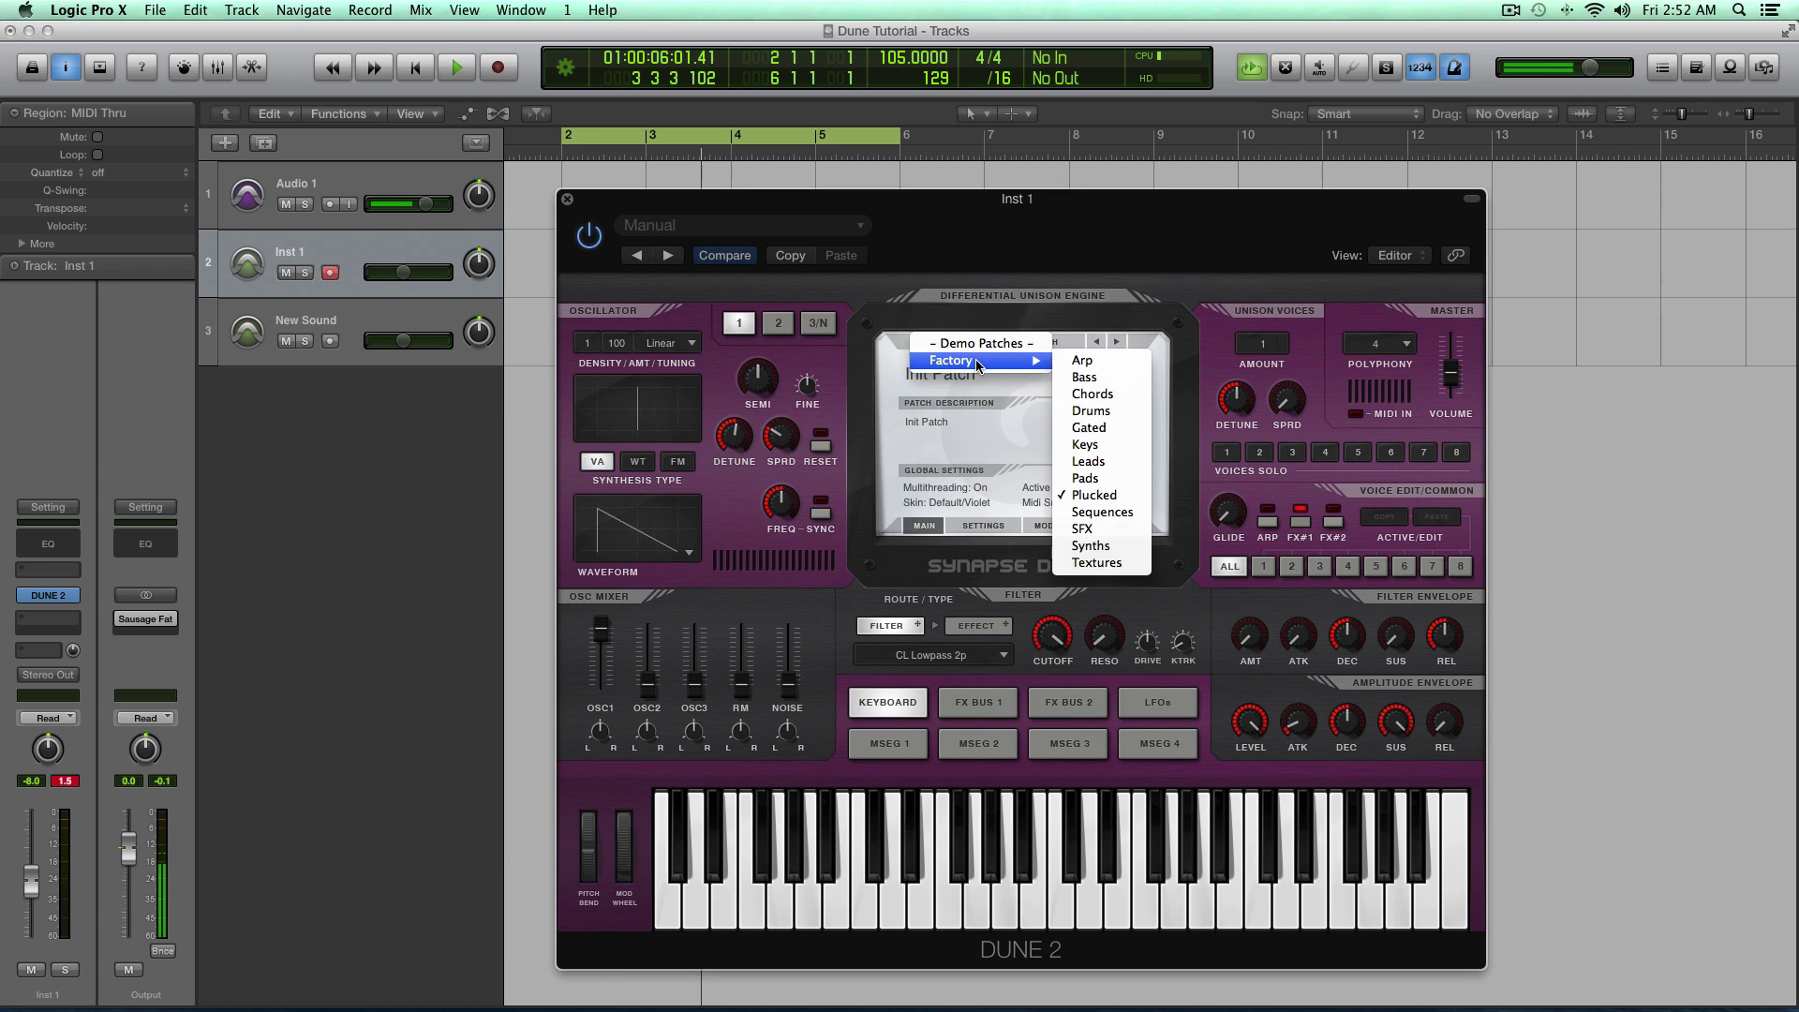
left_click(1091, 463)
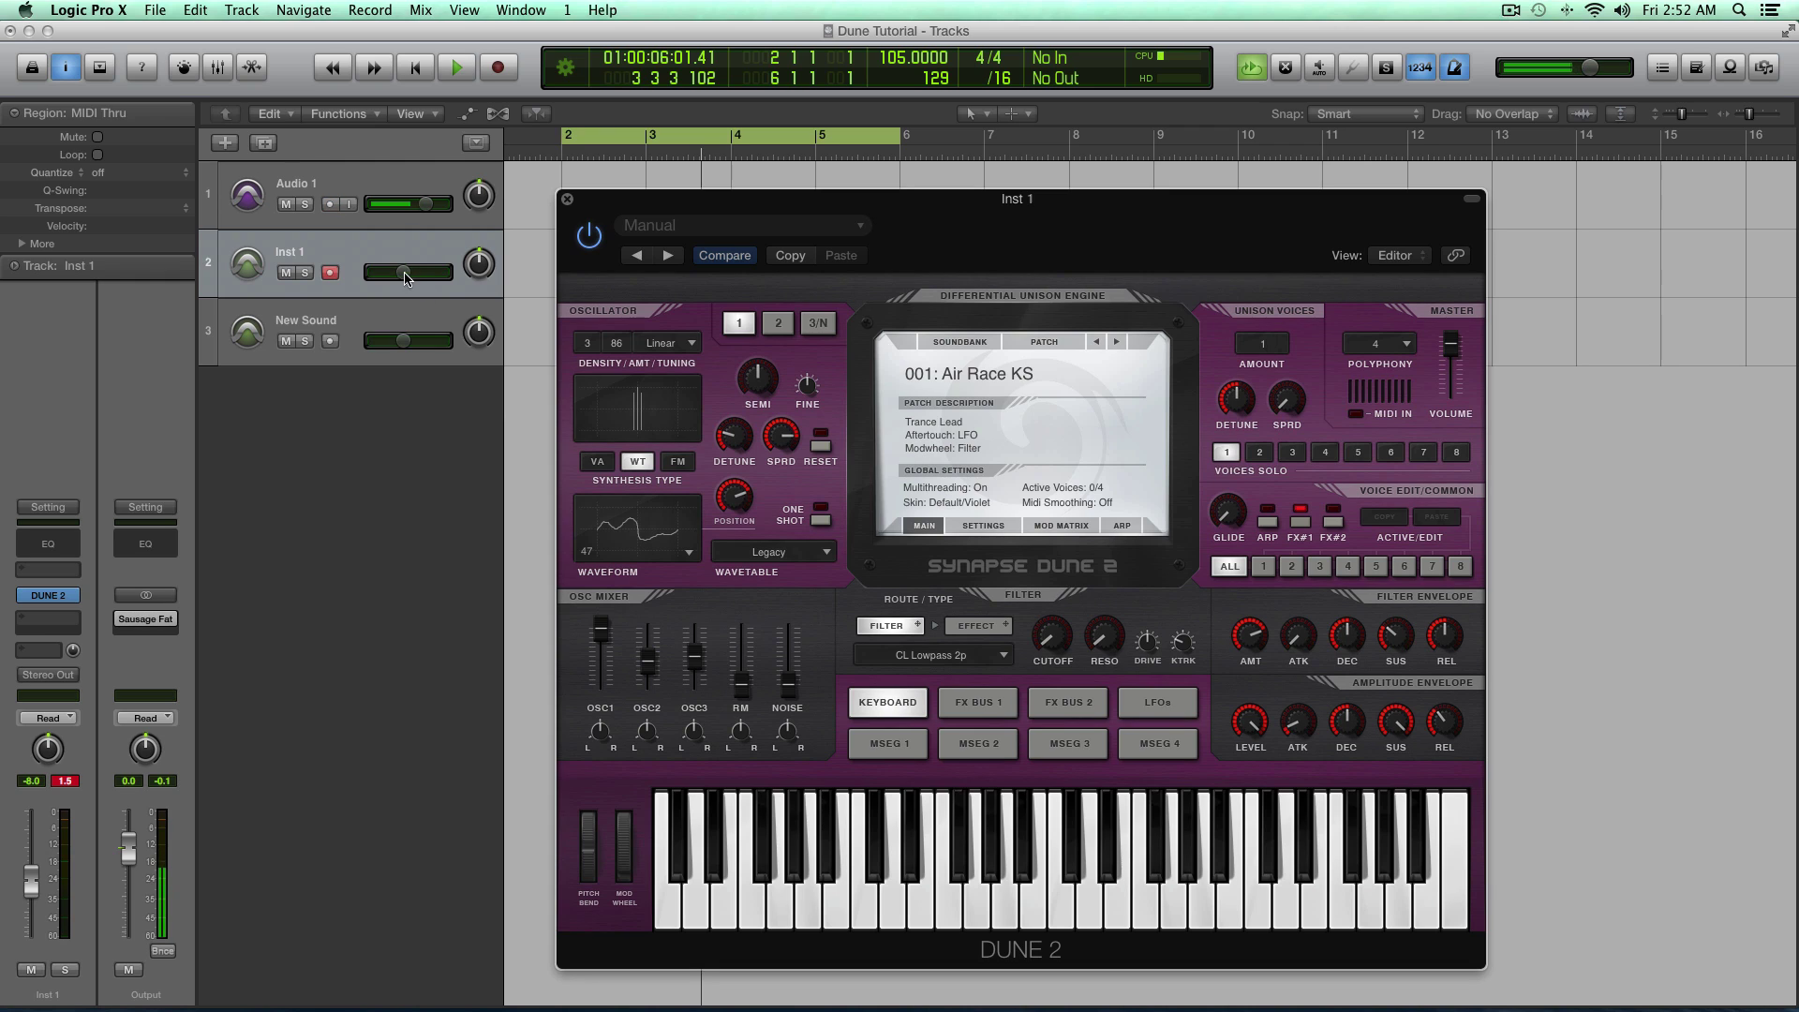
left_click_drag(405, 276, 381, 277)
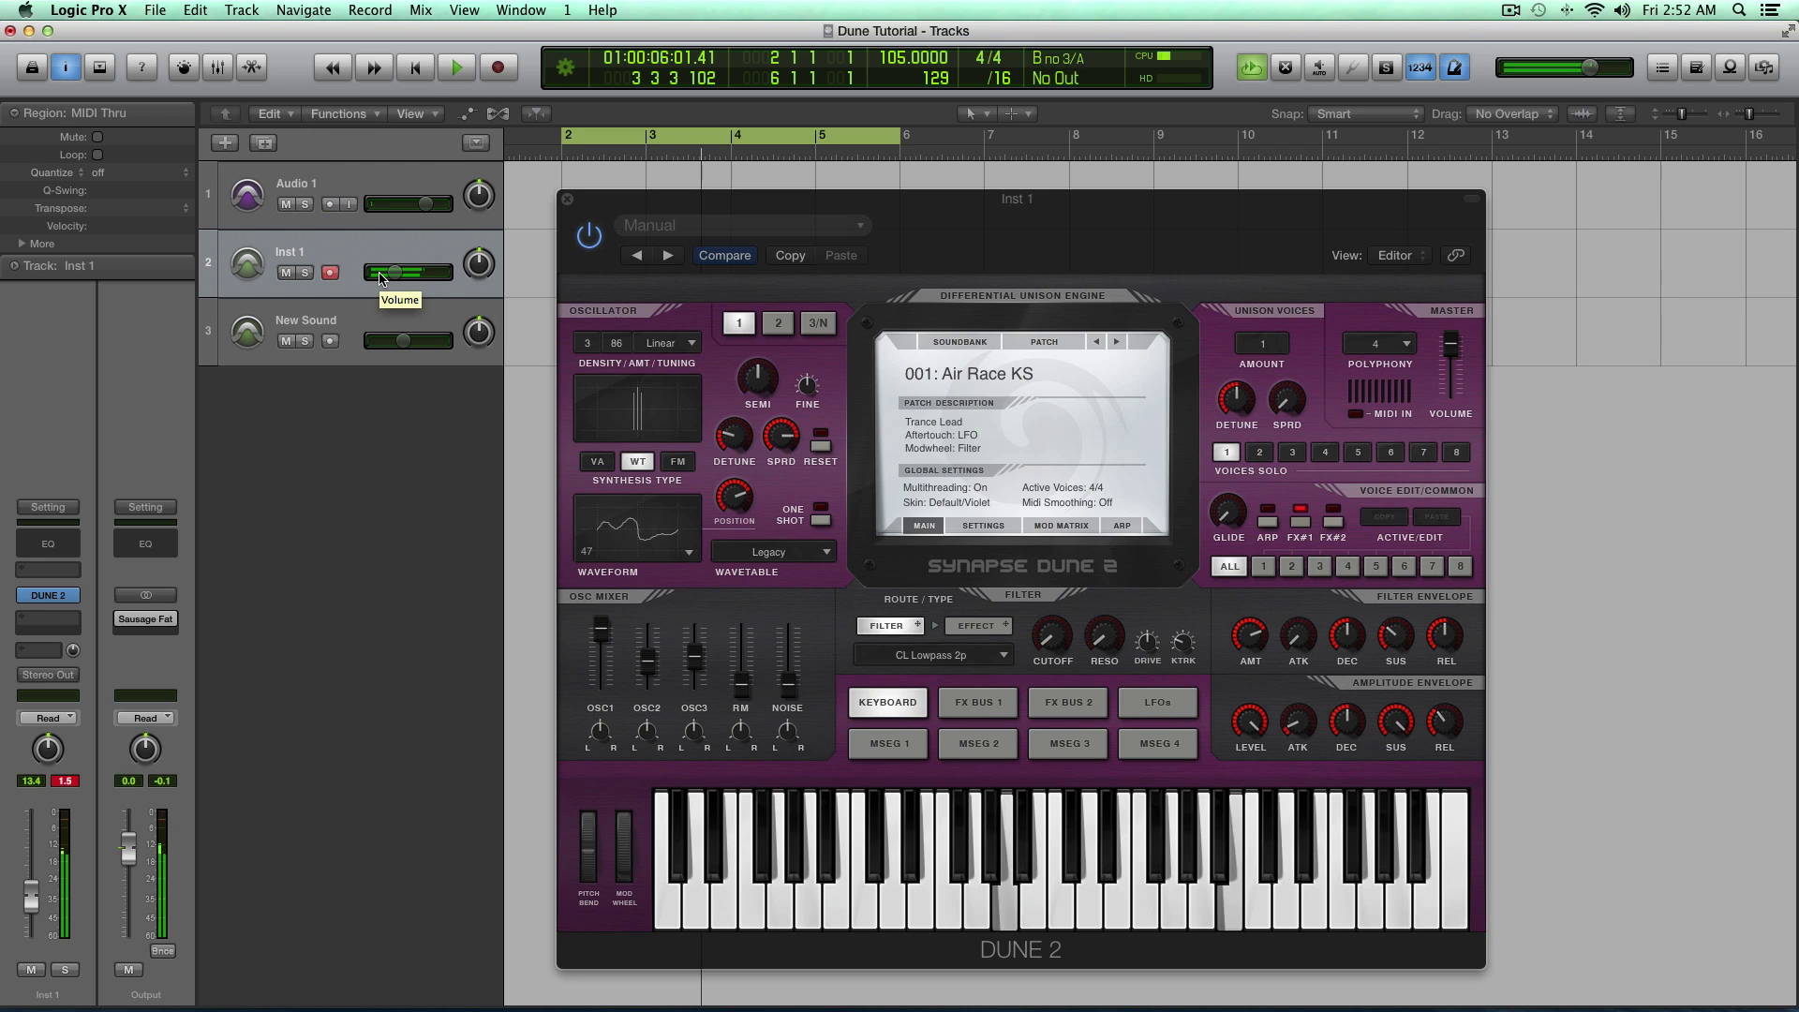
scroll(1077, 174, "right", 2)
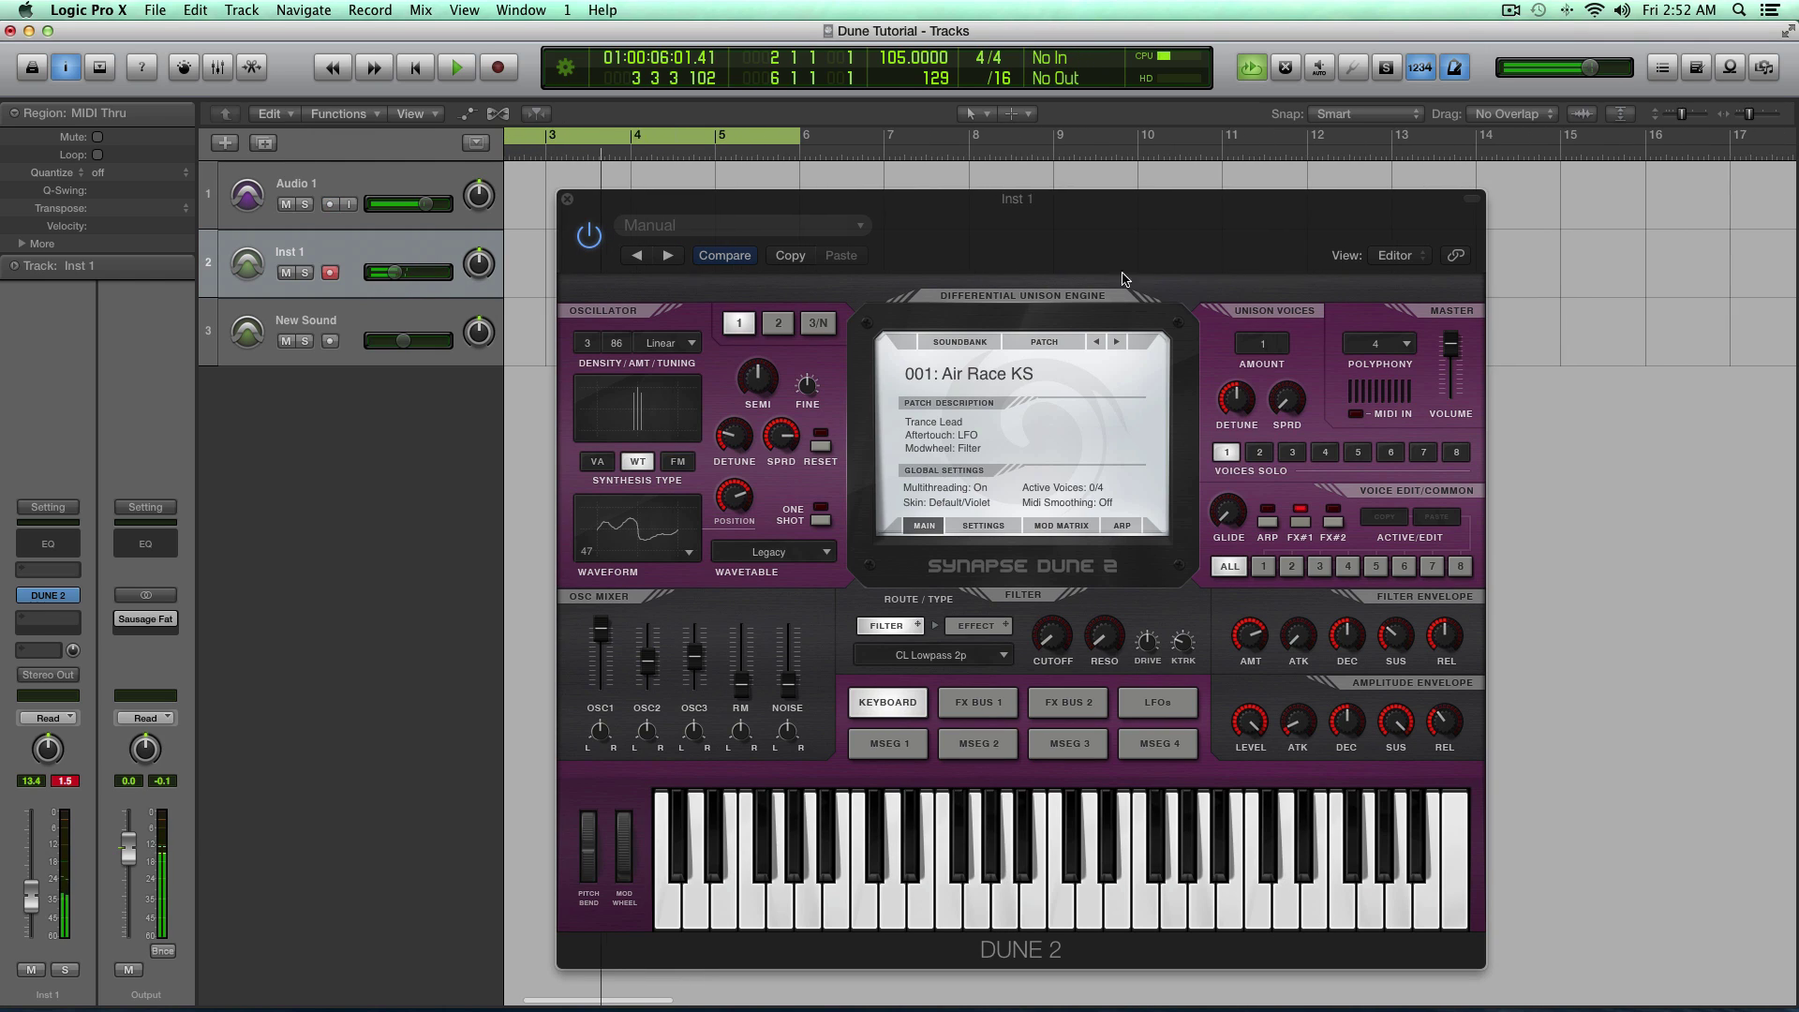
Step: Step through the lead patches to 004: Big On Trance RL and raise its filter cutoff to about midway
left_click(1115, 343)
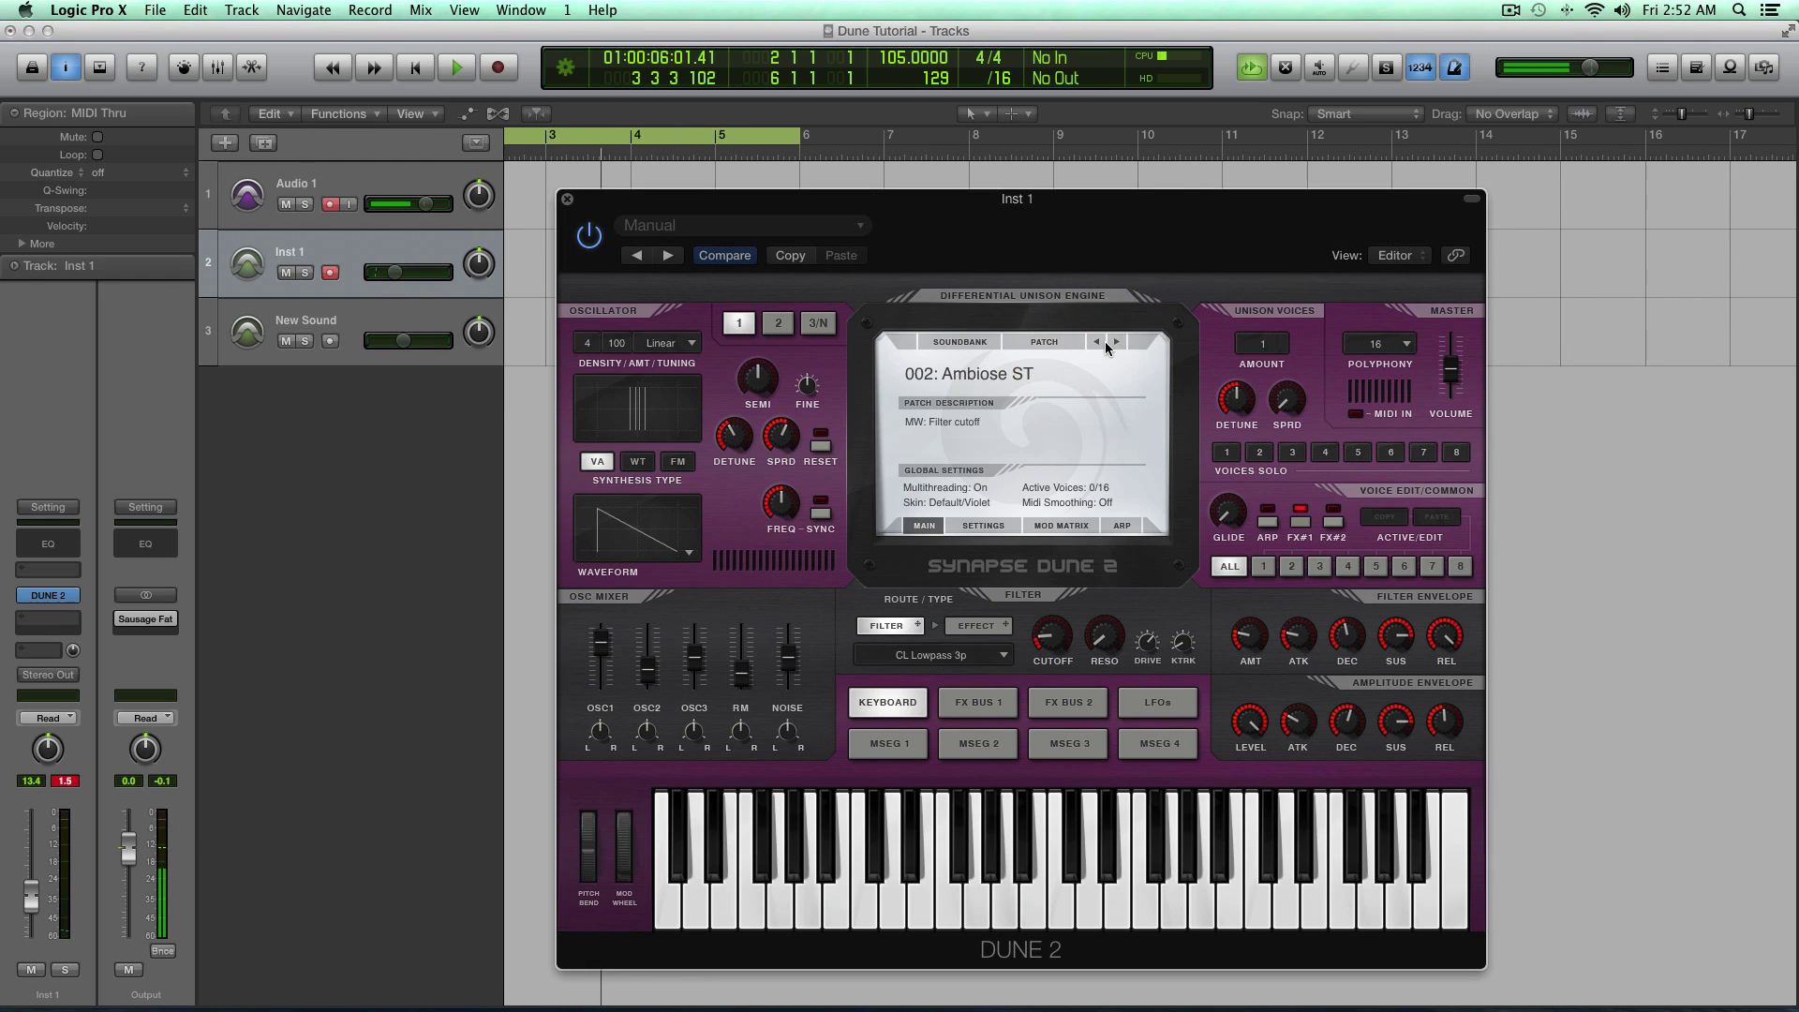
left_click(1117, 342)
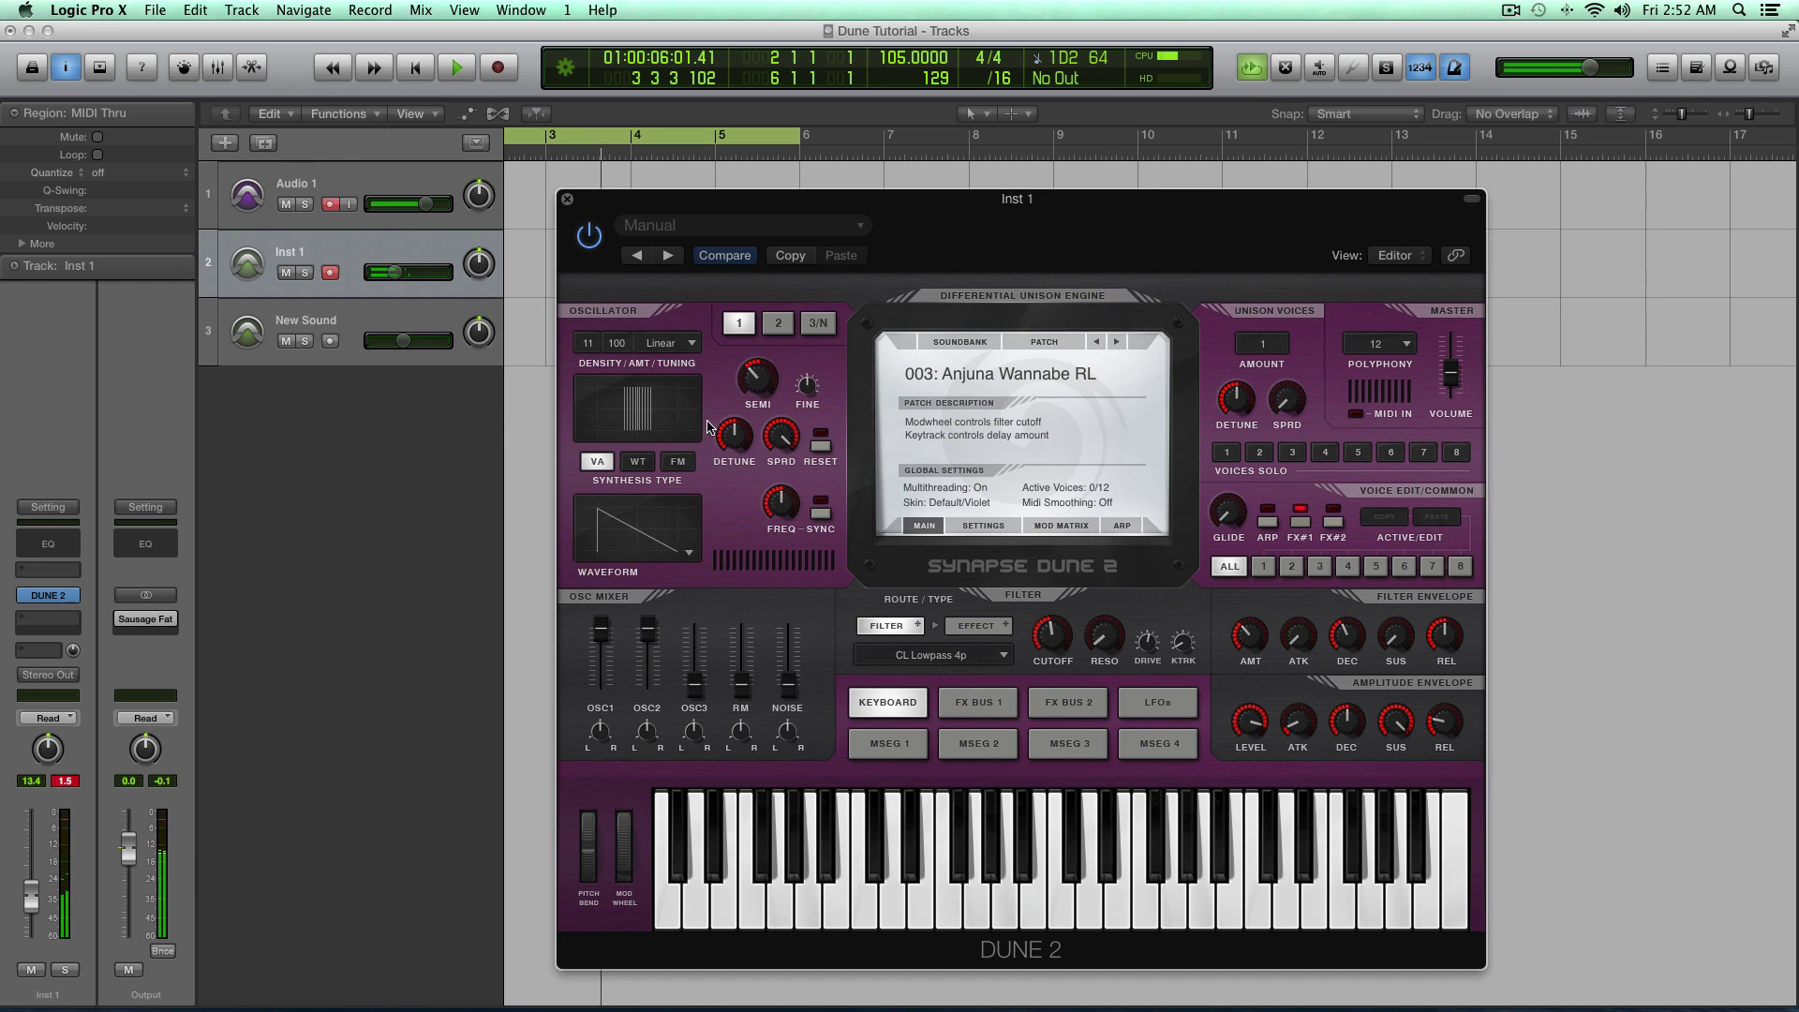
left_click(1120, 343)
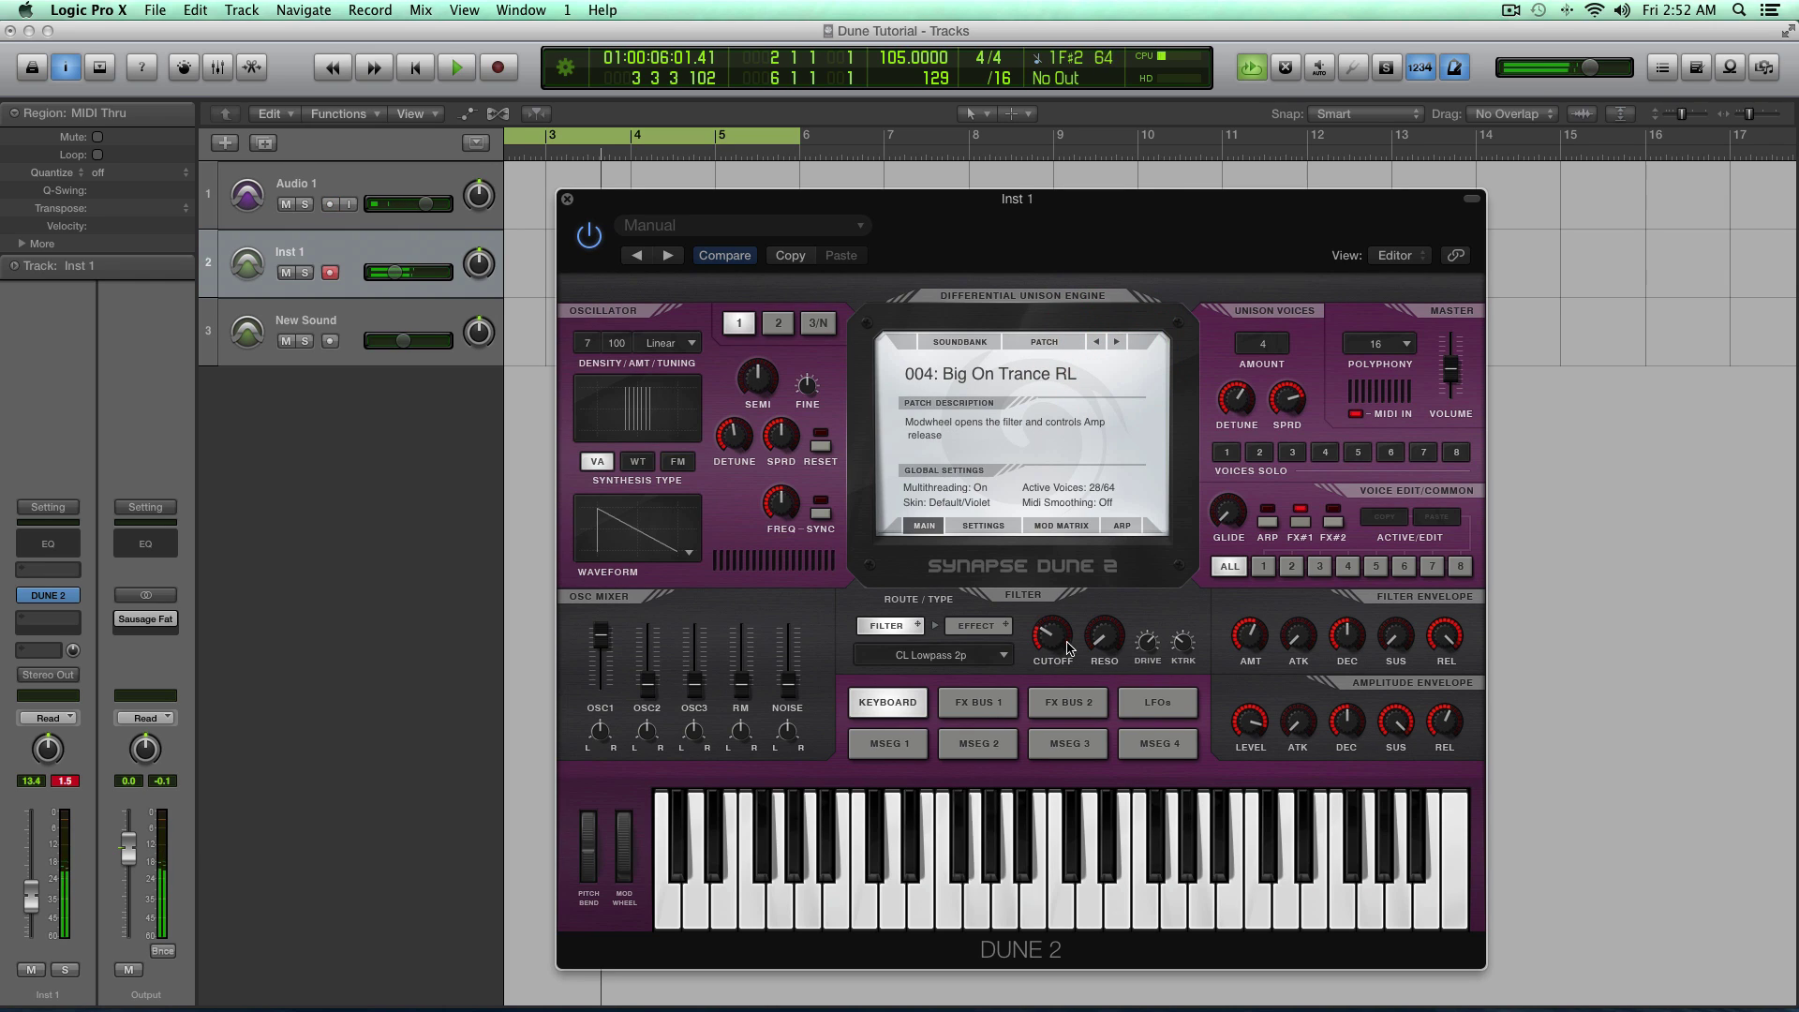
left_click_drag(1057, 645, 1062, 588)
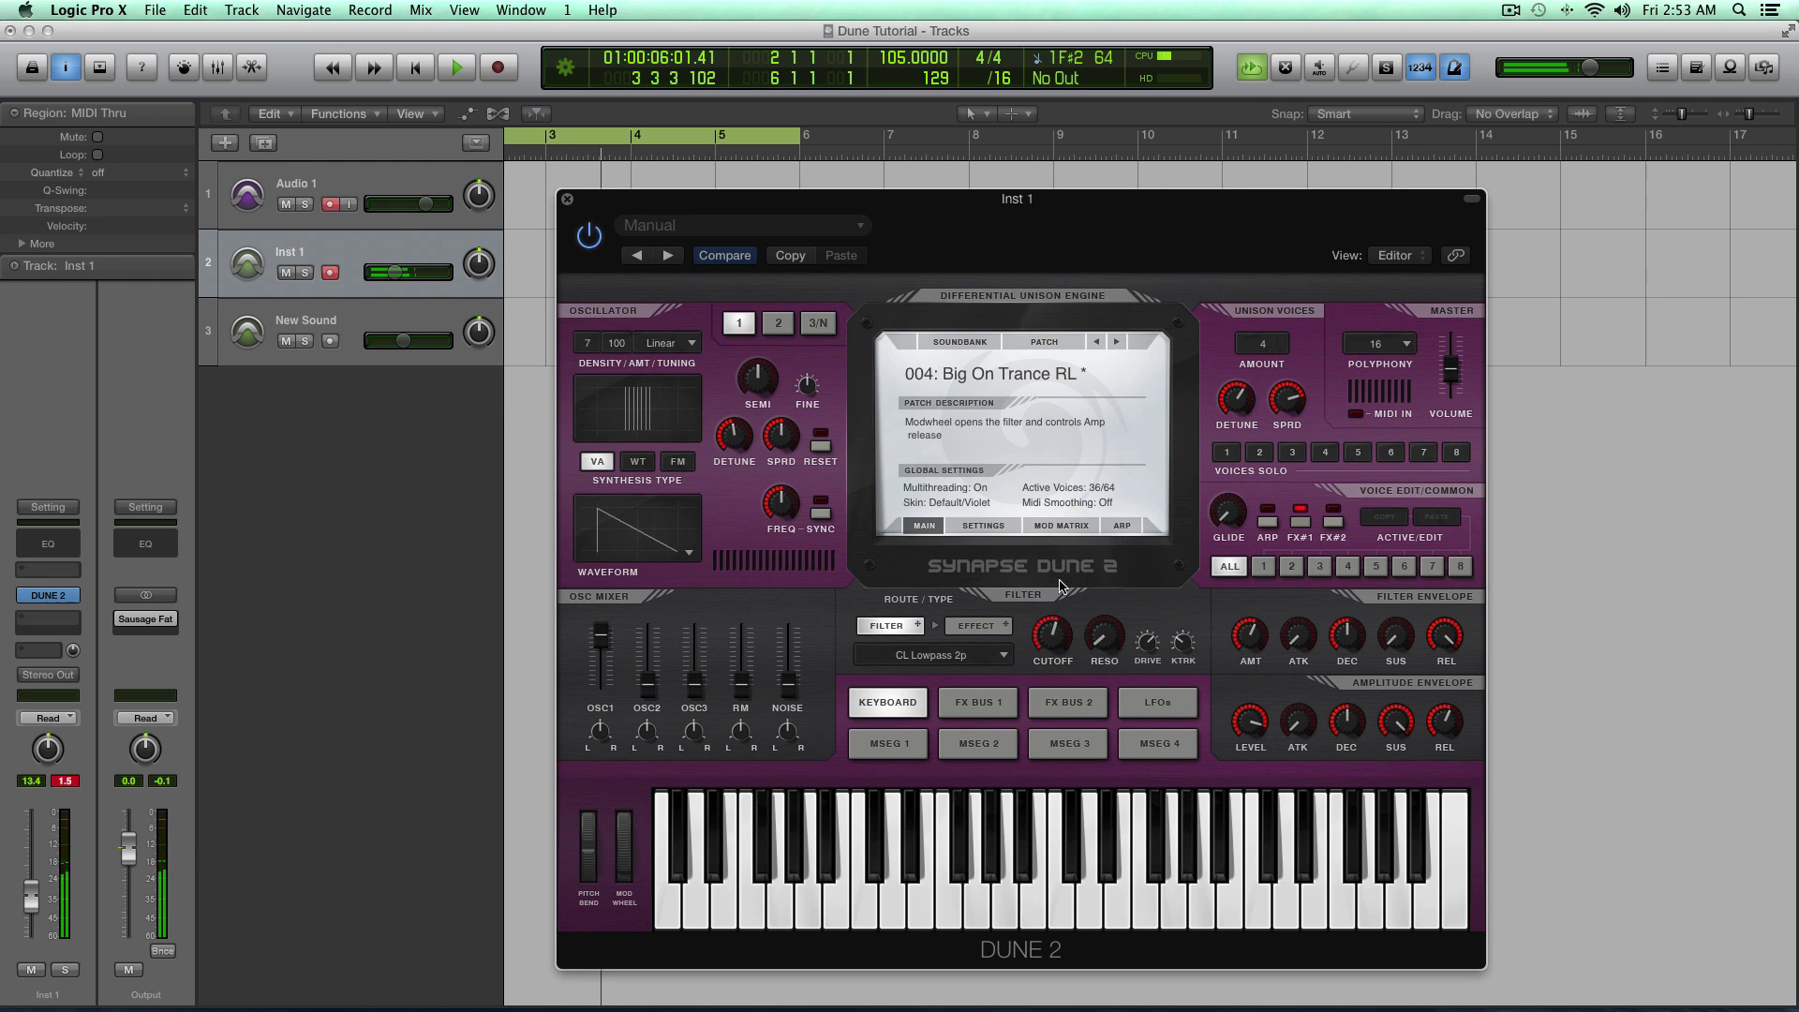